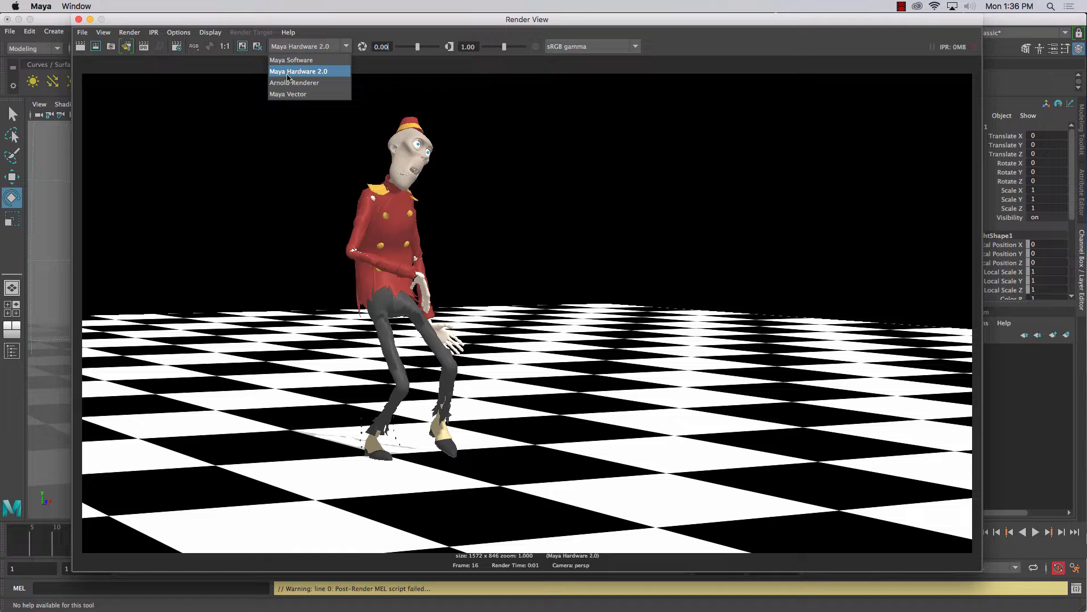
Switch the renderer to Maya Software, render the current frame again and close the render window
click(289, 71)
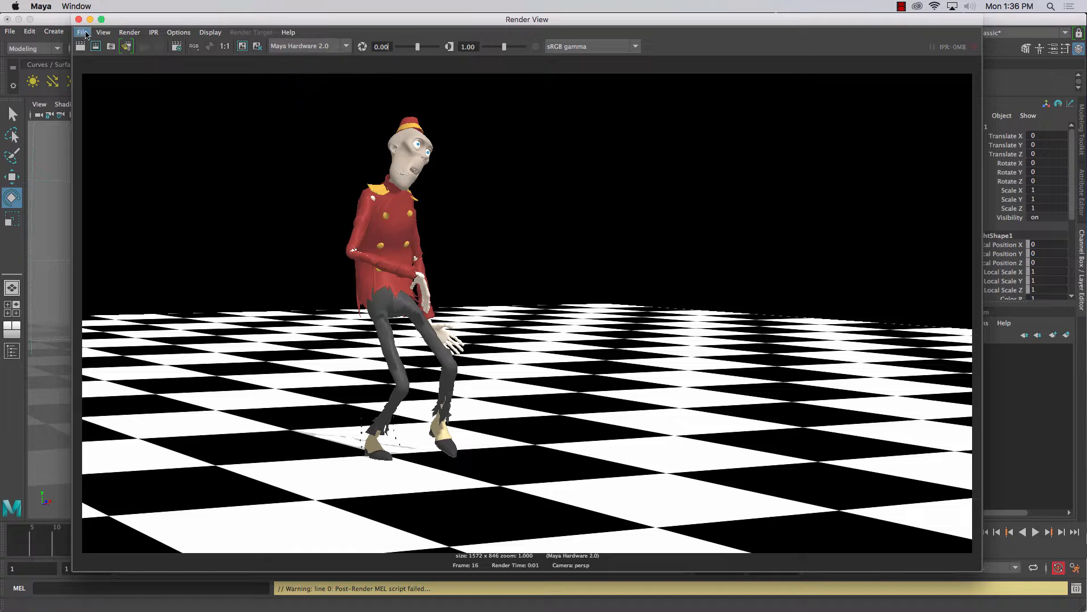
click(290, 47)
click(290, 60)
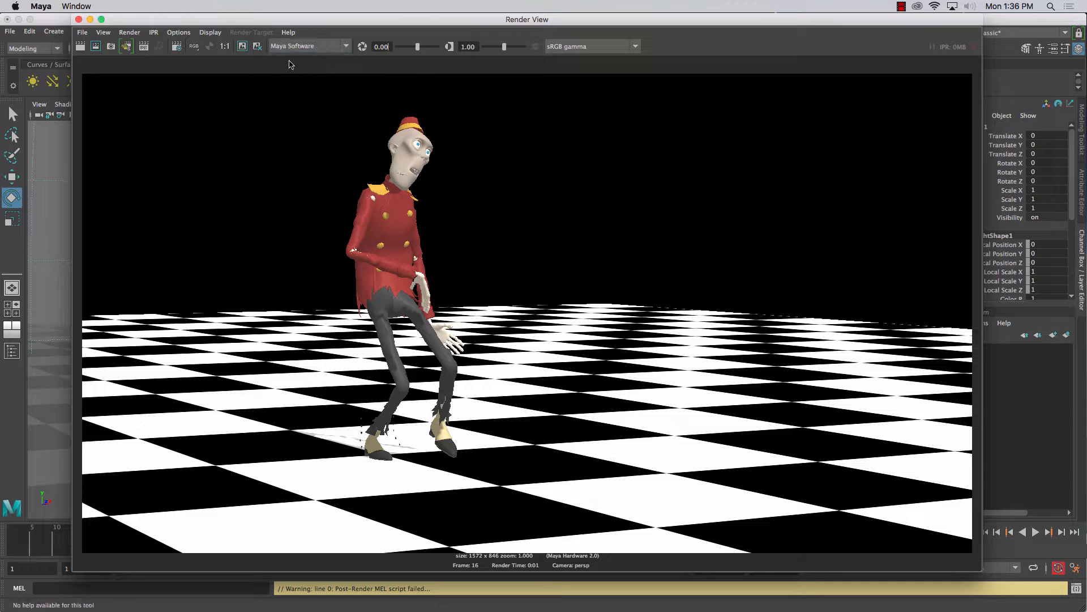
click(82, 46)
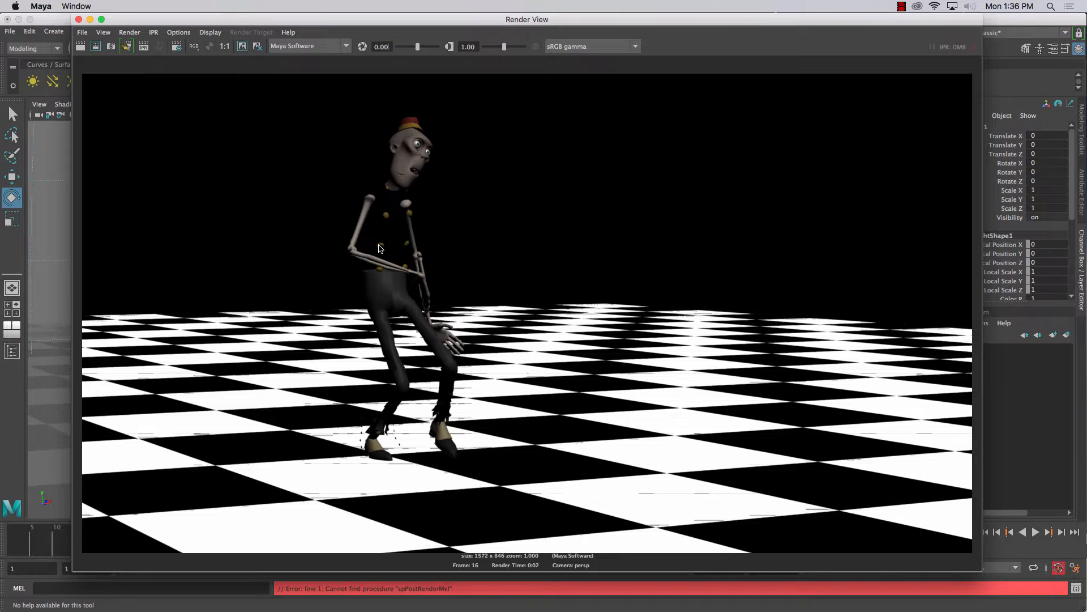
click(78, 19)
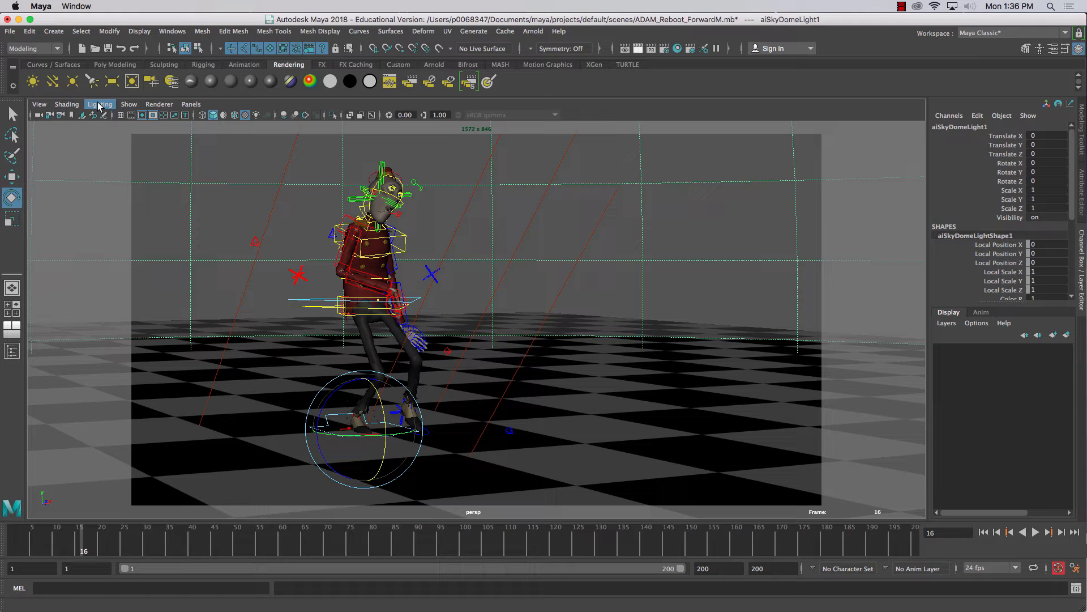
Open the Outliner and examine the contents of the zoma_base_motion group within zoma_base_rig
click(173, 31)
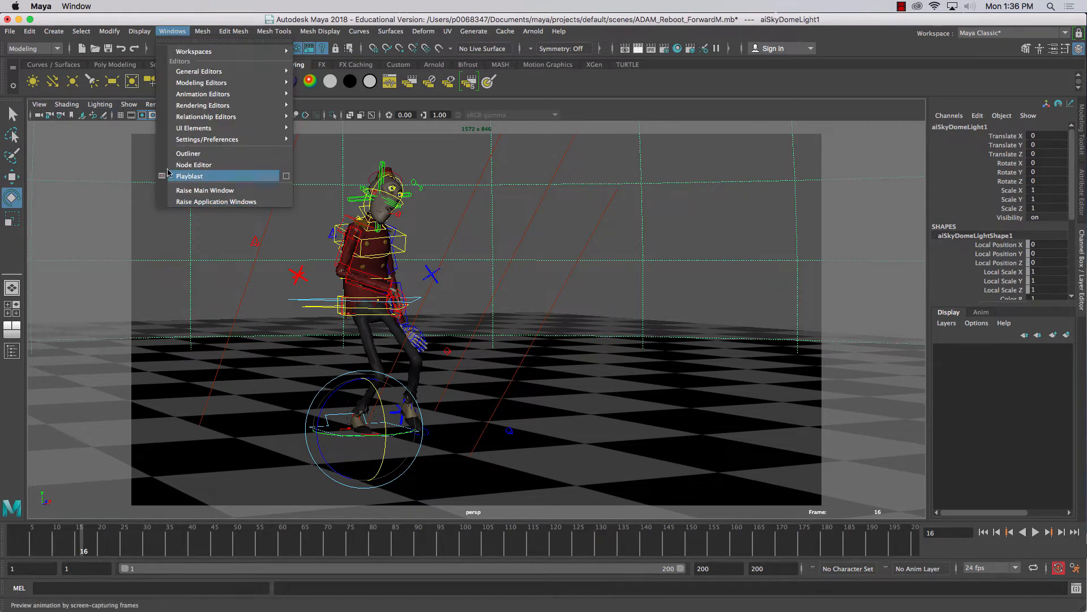
click(188, 154)
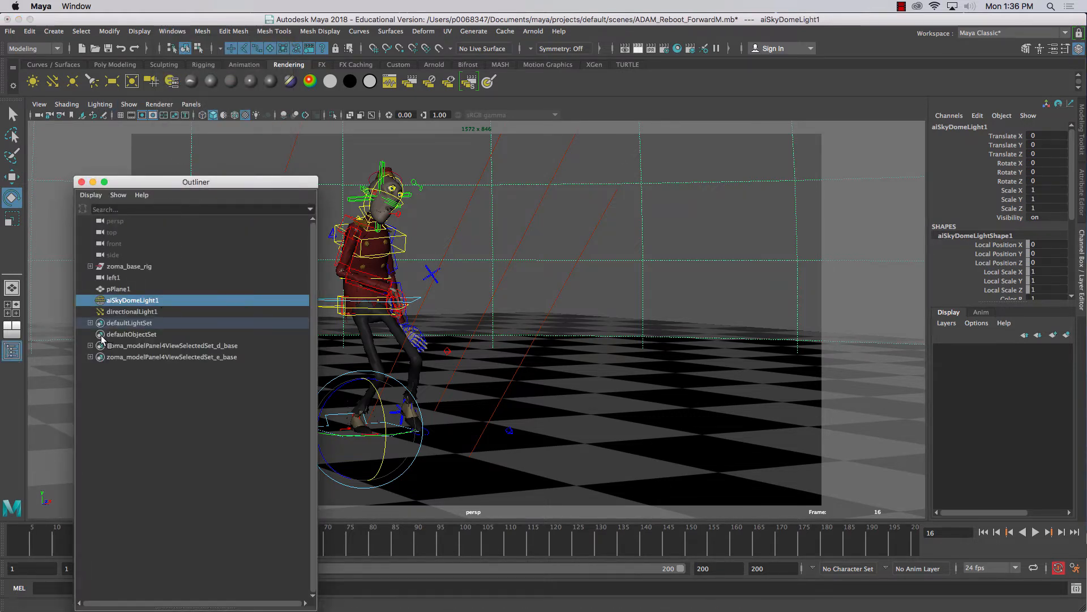
click(121, 265)
click(90, 267)
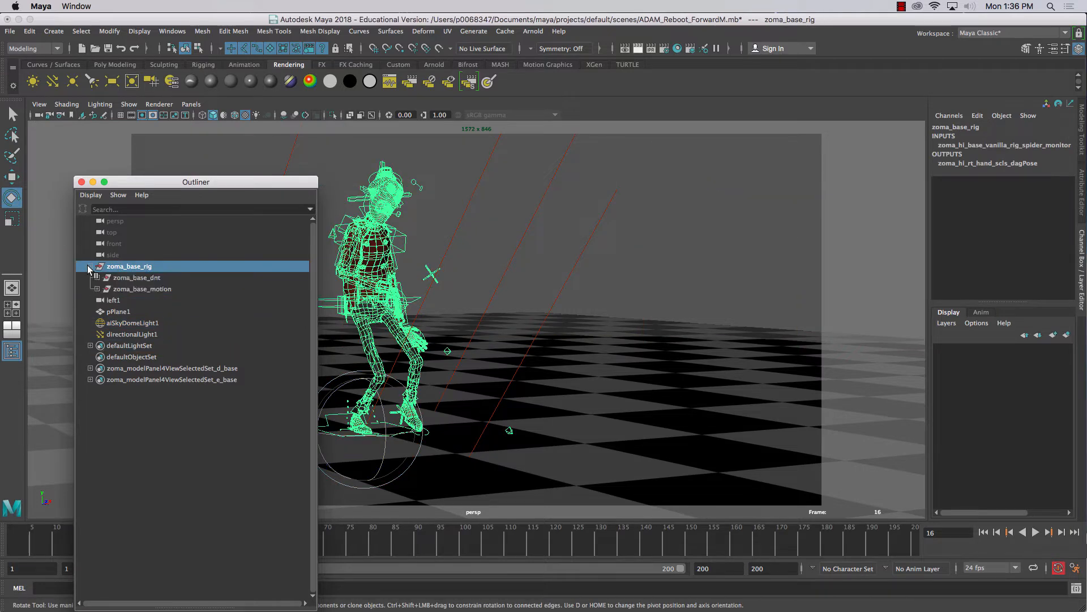
click(139, 290)
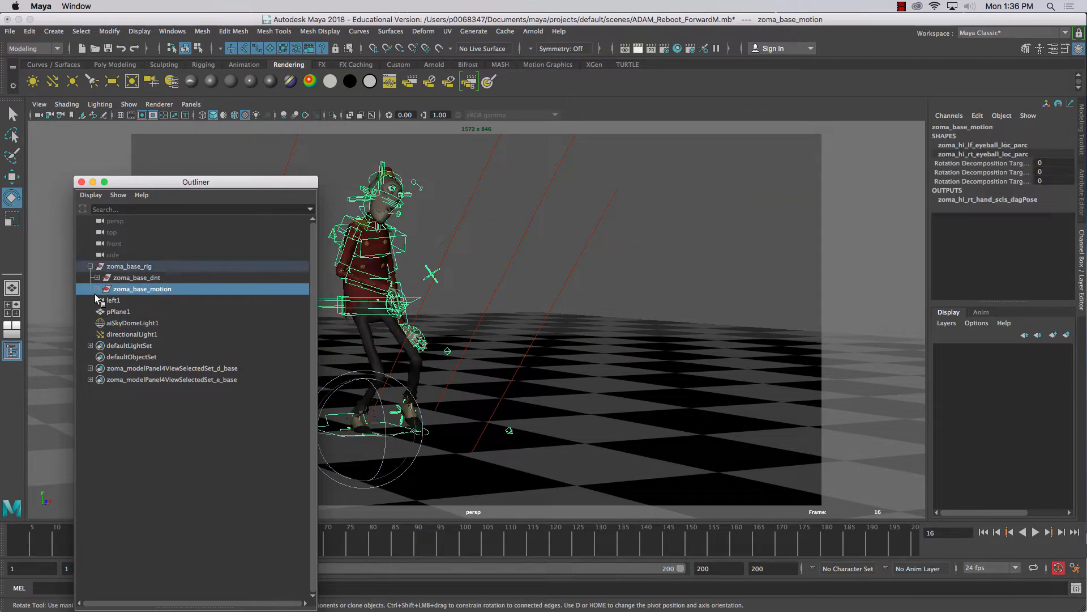
click(97, 288)
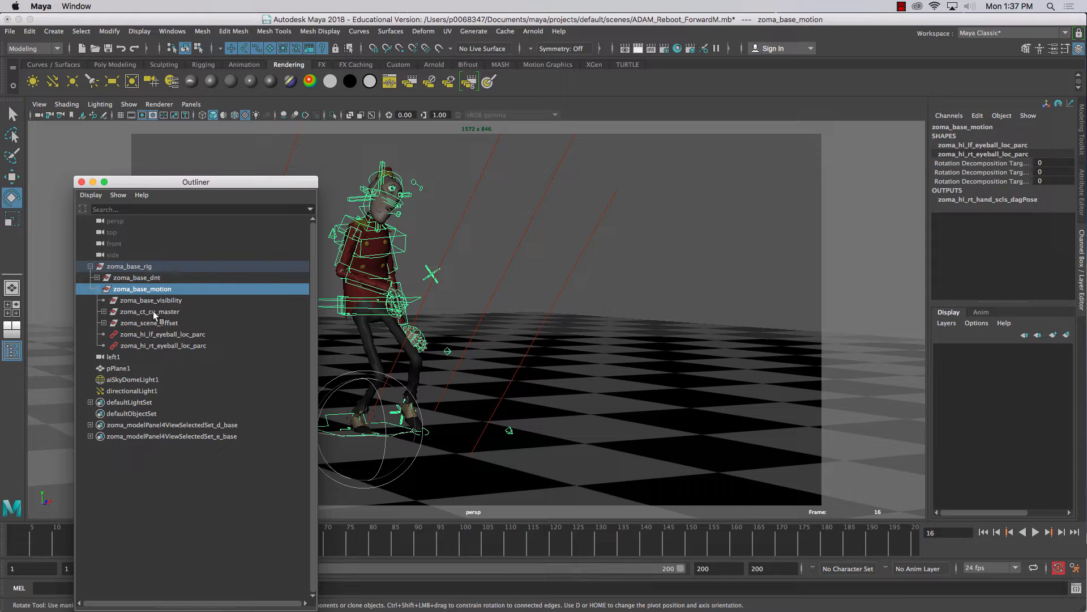
click(97, 289)
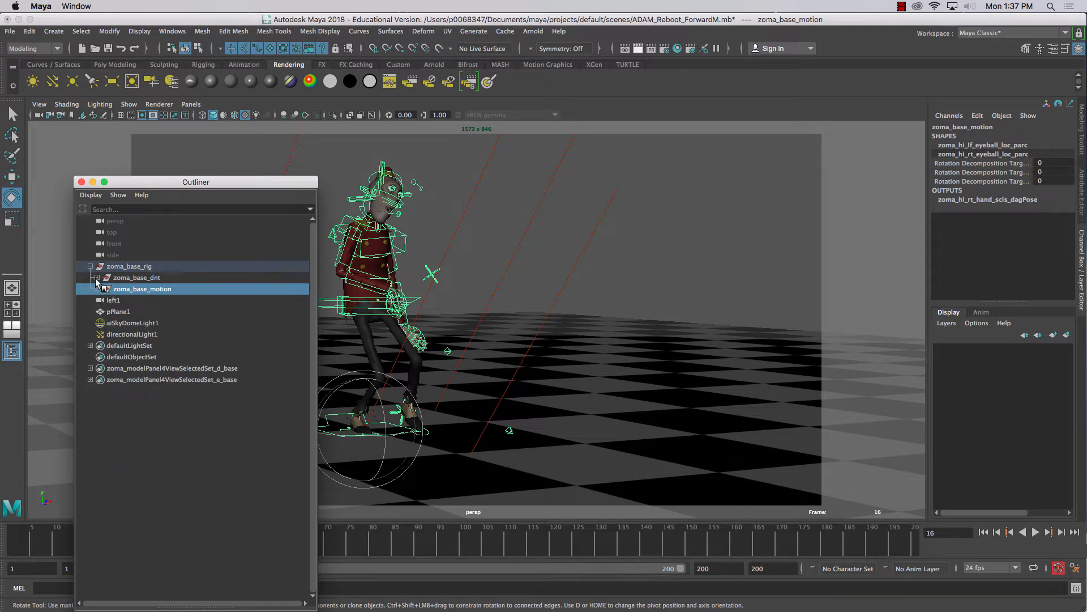
Examine the character's model hierarchy from zoma_base_dnt down to the parts of zoma_hi_cn_body_grp, and put the Outliner away
click(97, 277)
click(134, 289)
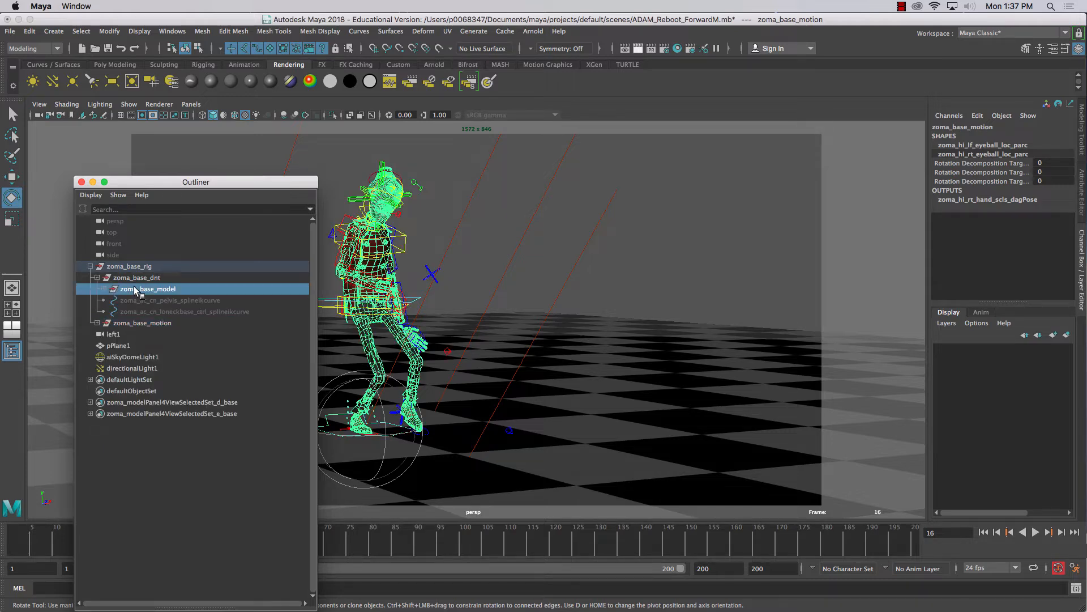
click(106, 290)
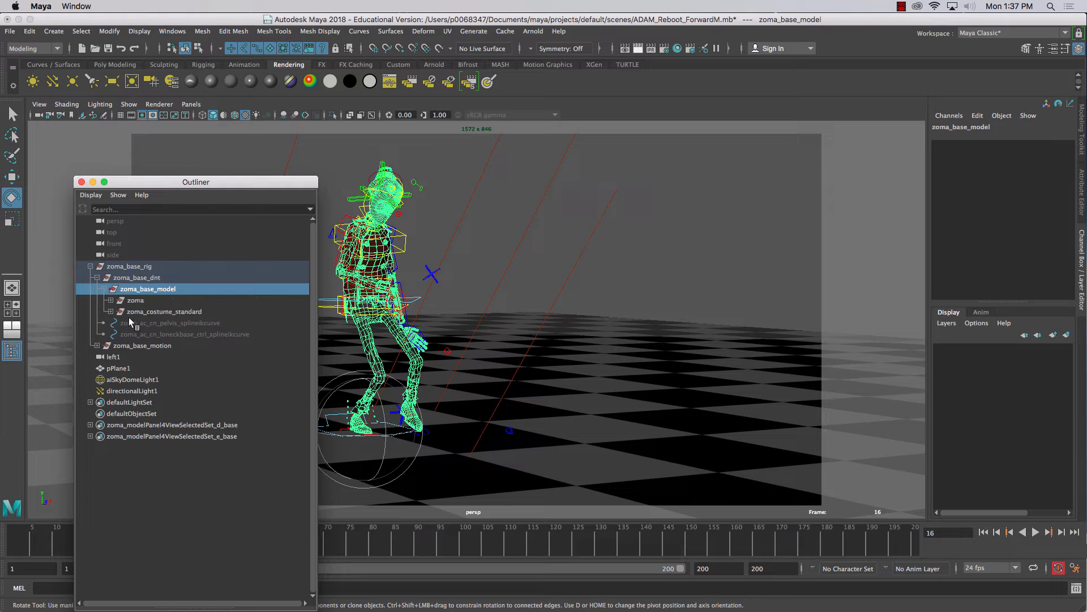
click(119, 301)
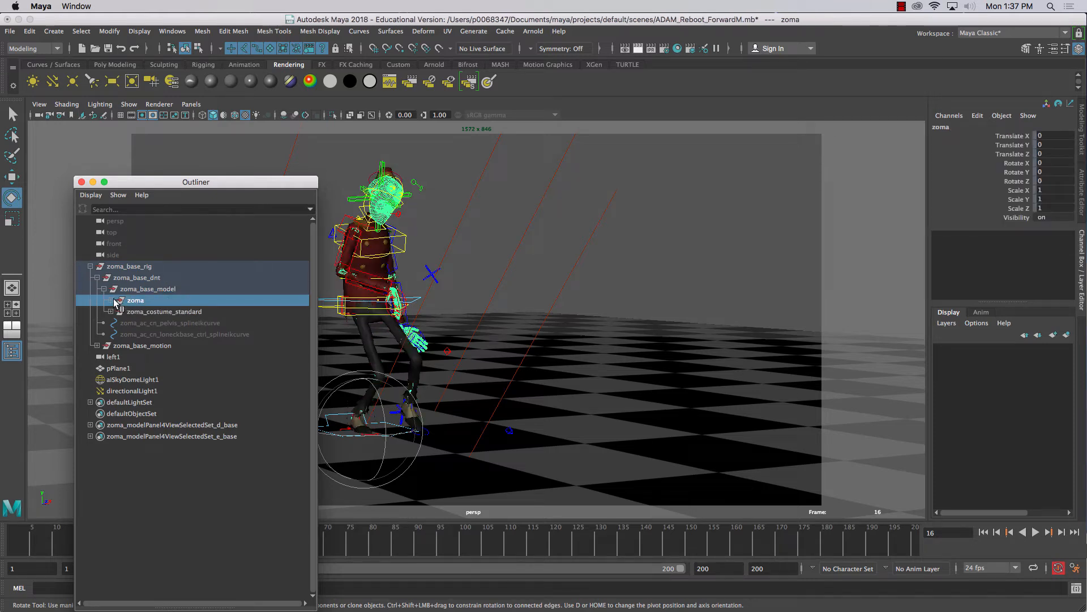
click(113, 301)
click(166, 322)
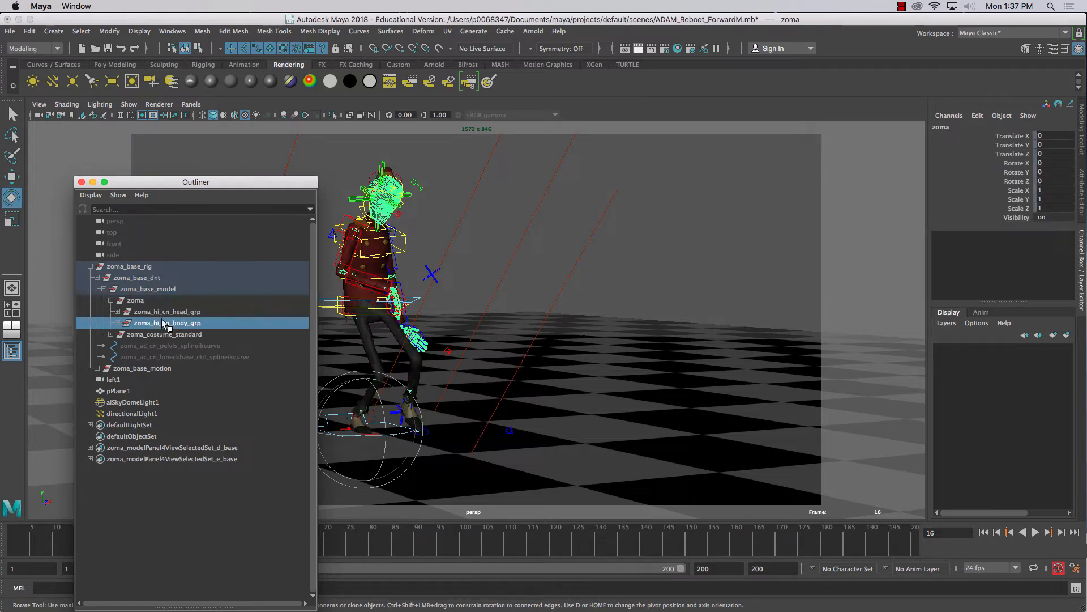
click(117, 322)
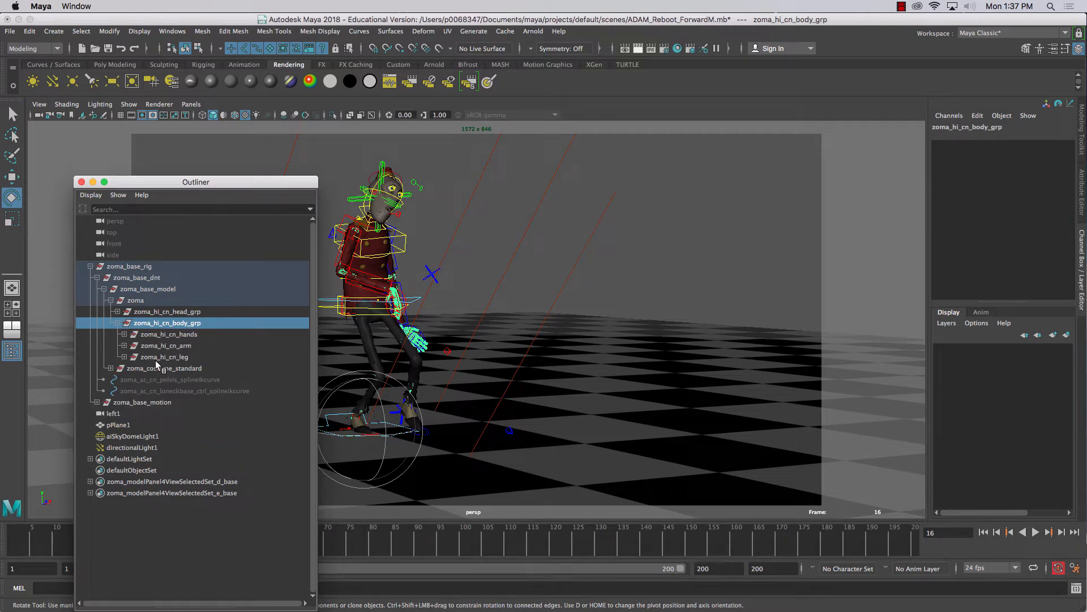
click(93, 182)
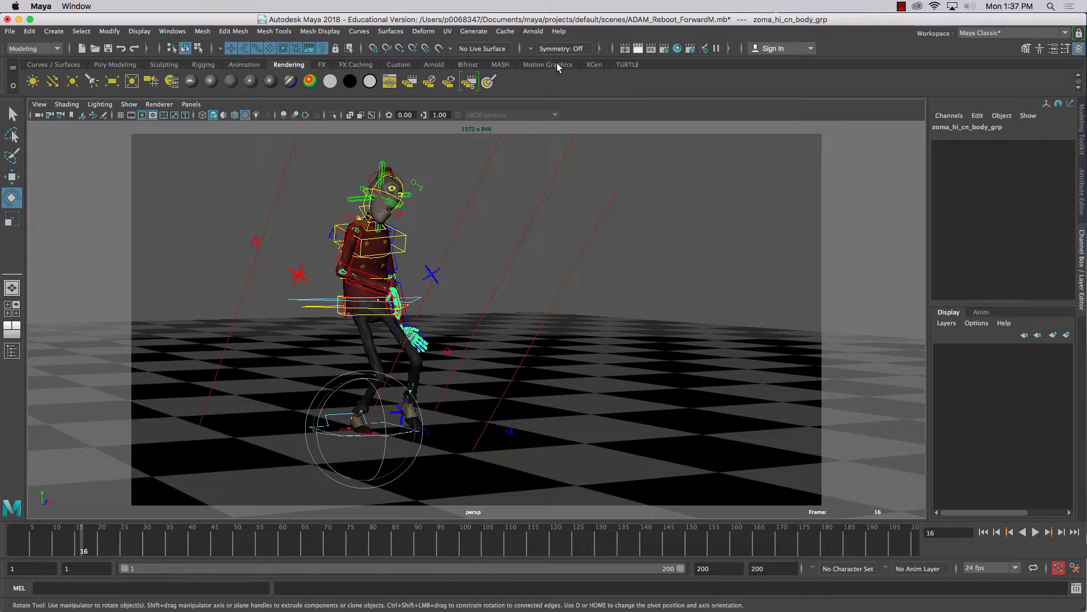
Render the scene with Arnold to check the character, and close the Arnold RenderView
click(534, 32)
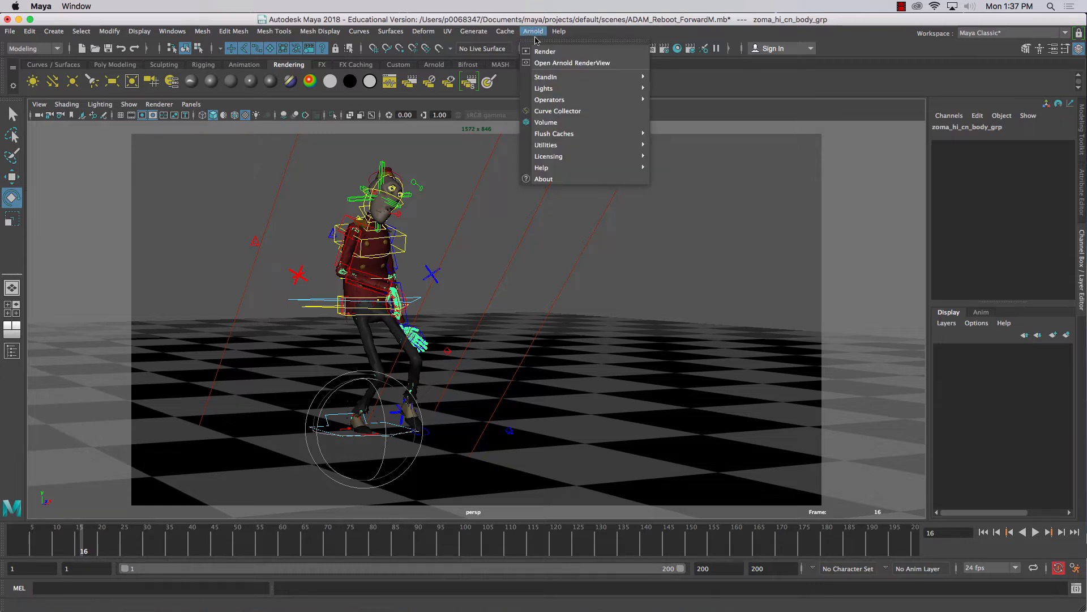
click(544, 53)
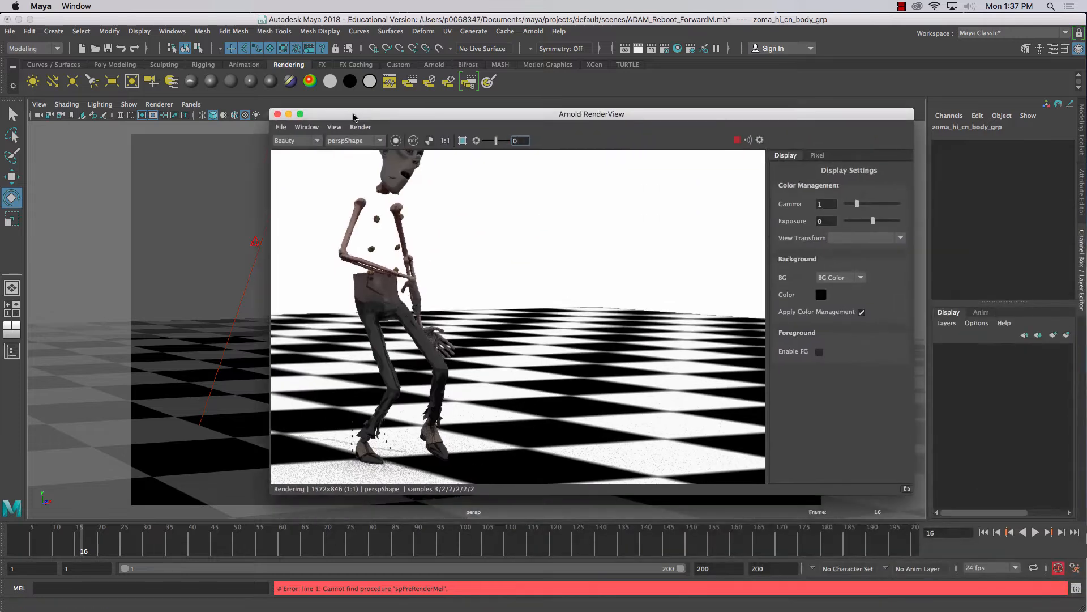
click(277, 114)
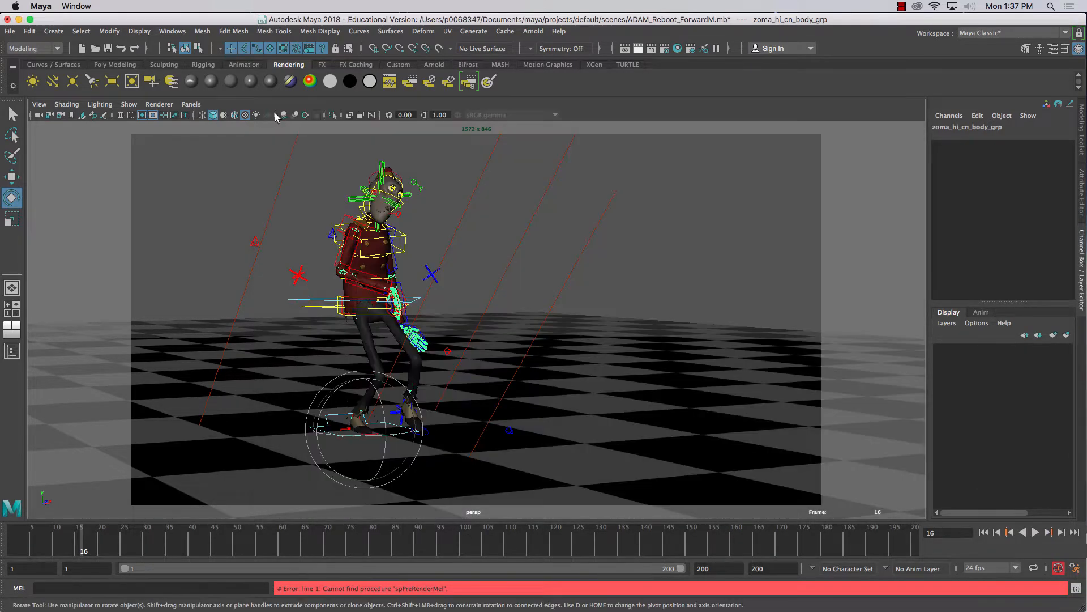
Set the render output to JPEG format with name_#.ext frame naming and the file name prefix finalRender
click(665, 50)
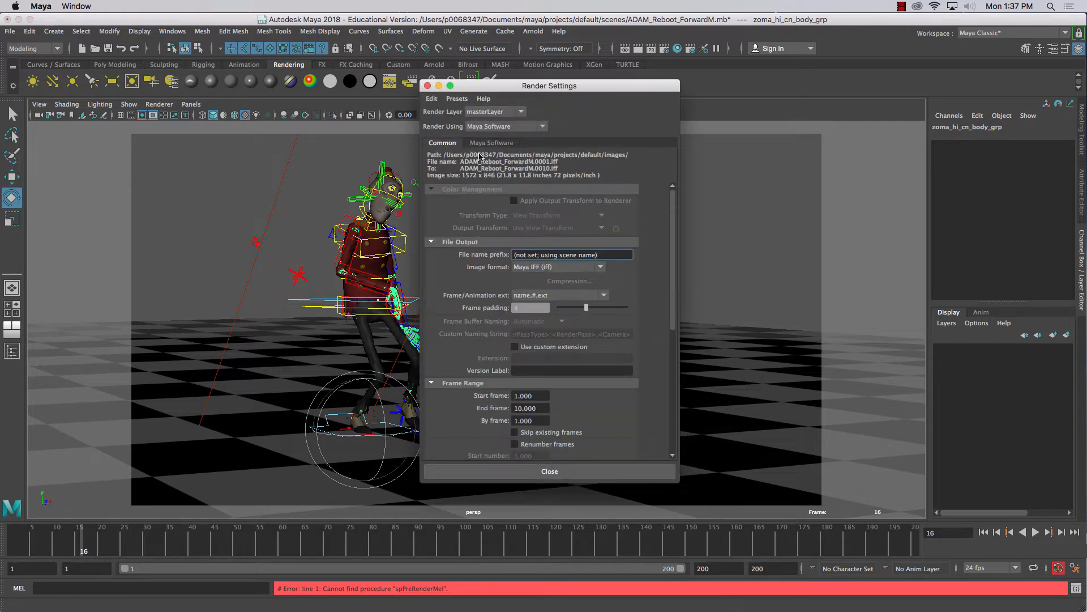
click(552, 266)
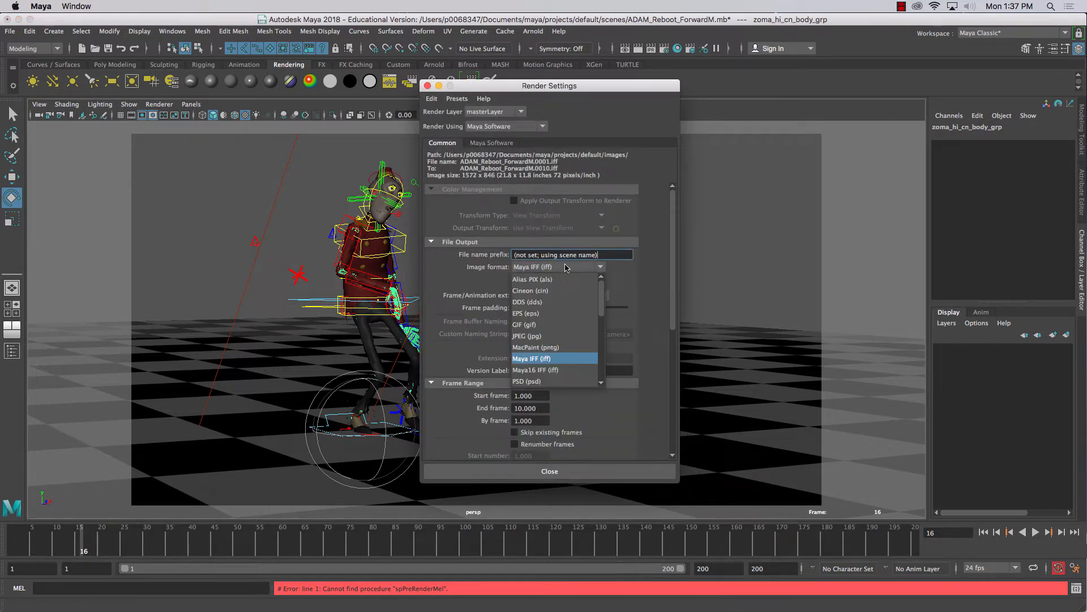
click(527, 336)
click(552, 295)
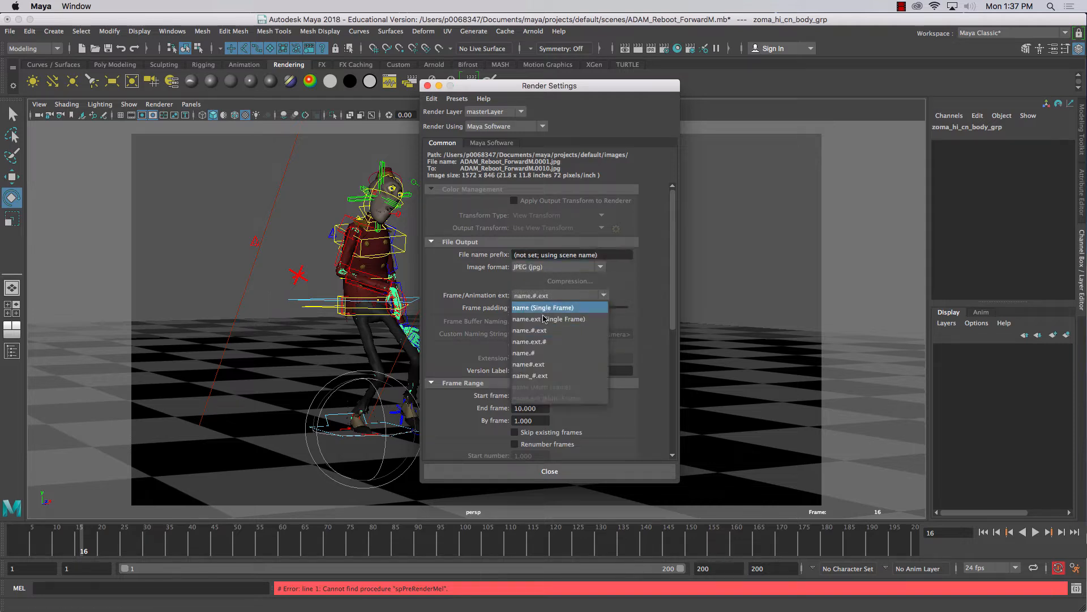
click(531, 373)
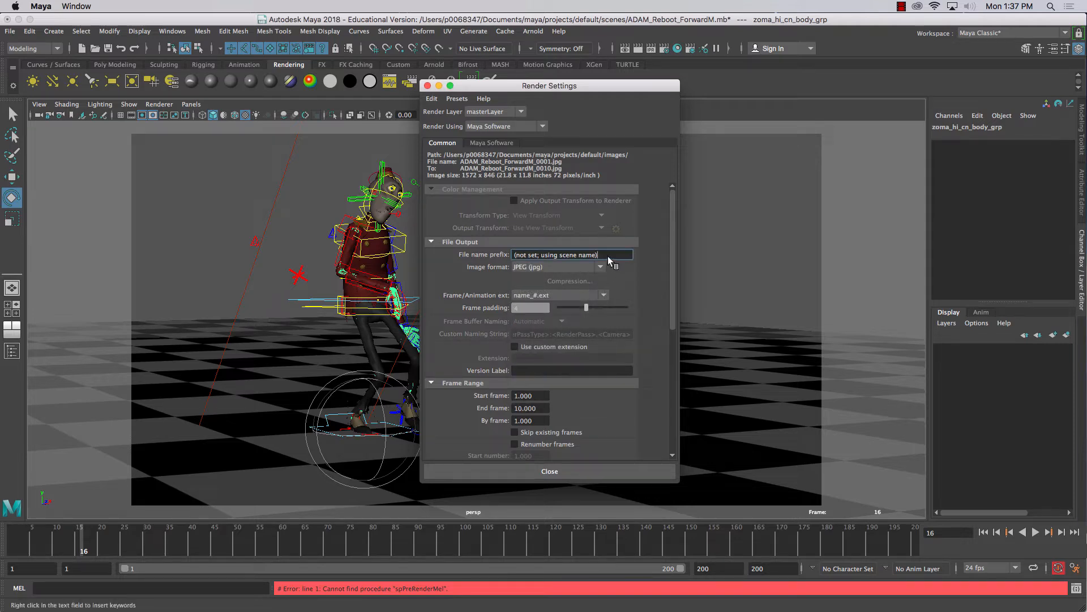
drag(607, 256, 500, 247)
text(finalRender)
key(Return)
Review the common Render Options, and render the current frame with Maya Software to check the character
scroll(604, 365, down, 5)
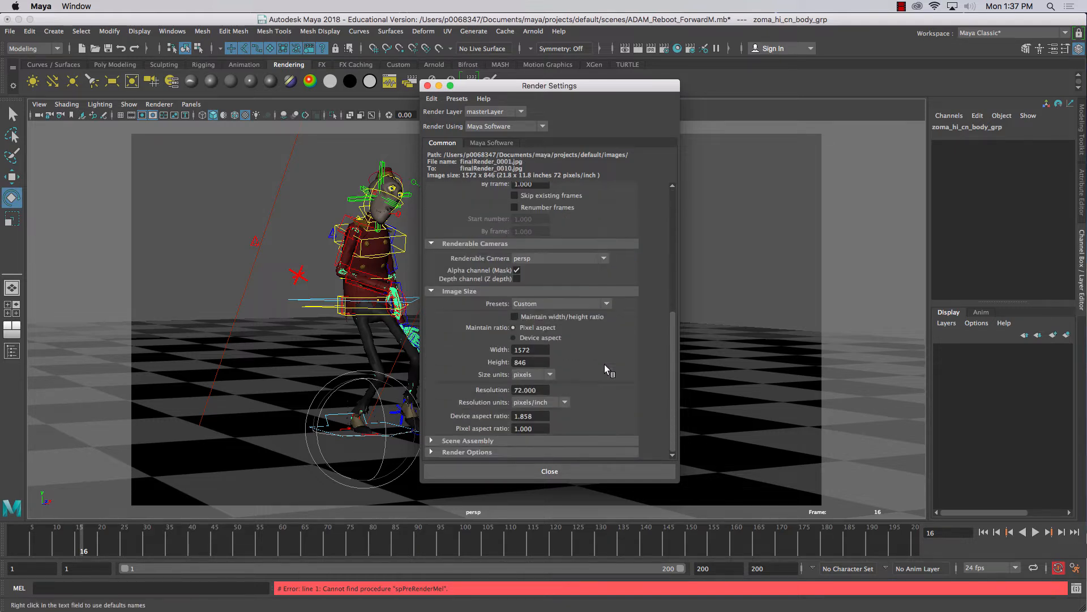
click(430, 451)
scroll(467, 418, down, 3)
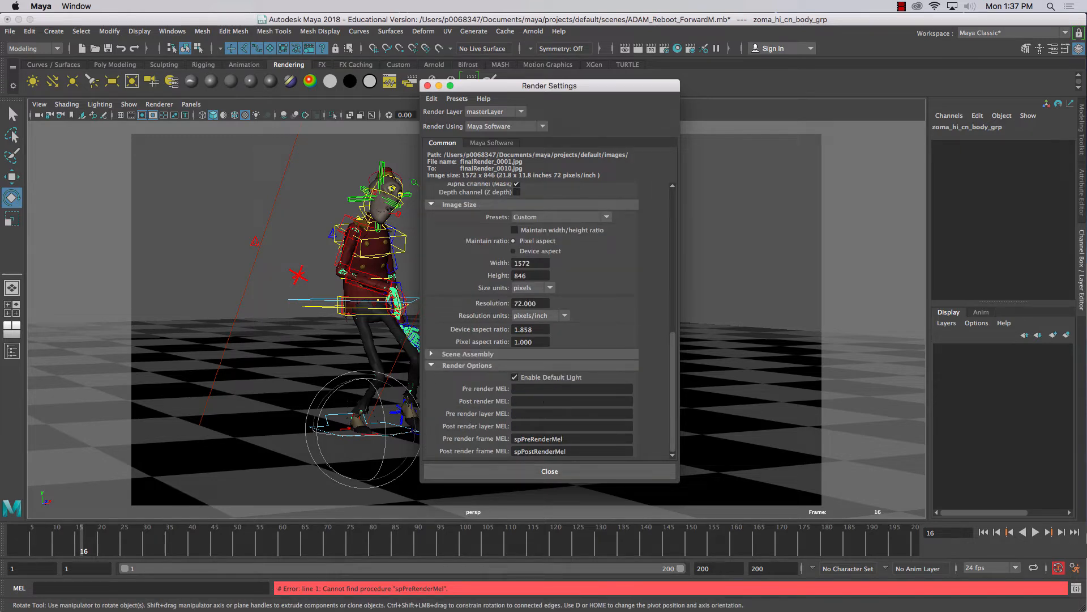
click(532, 470)
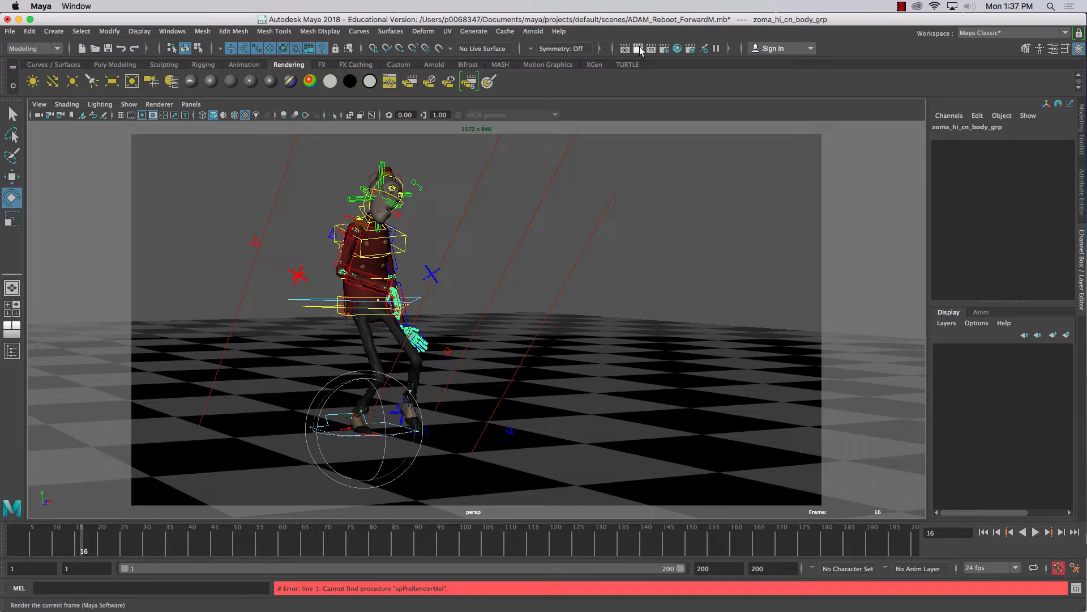
click(638, 50)
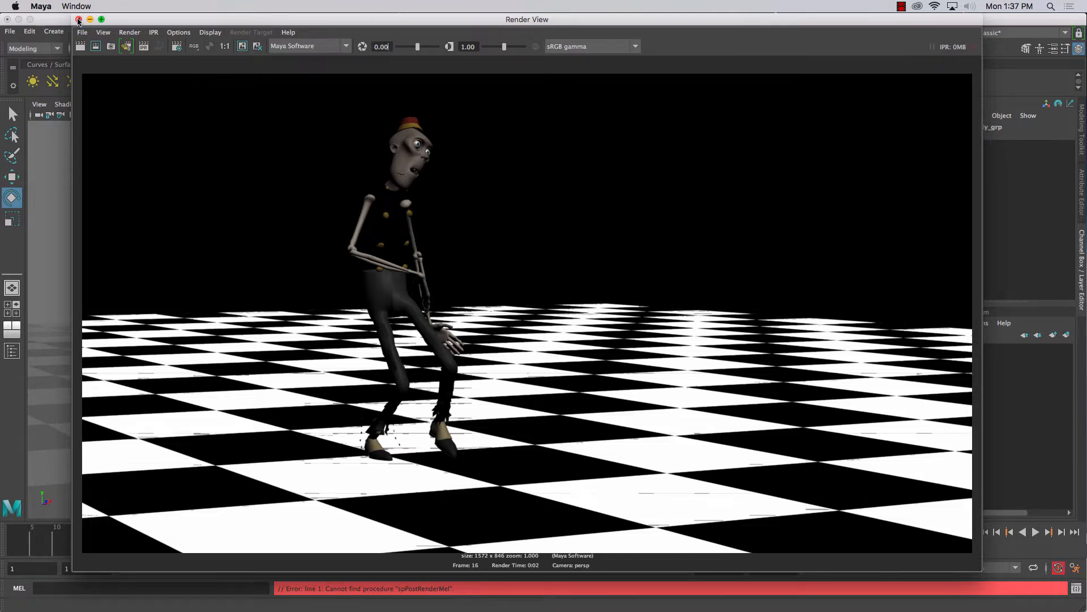
click(78, 19)
Disable the default light in the render settings and render the current frame again with Maya Software
click(664, 49)
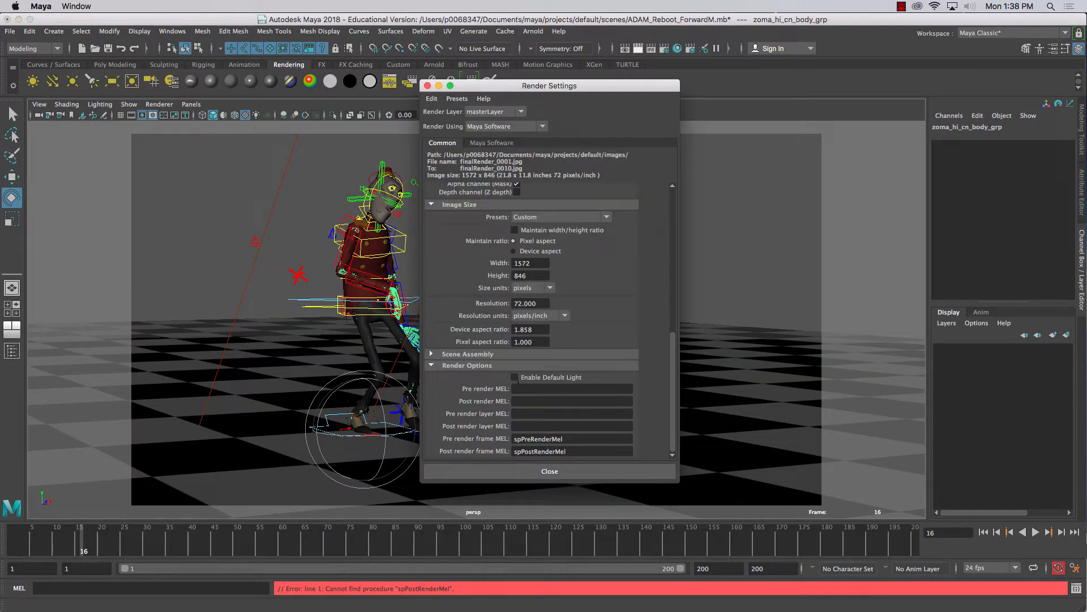
click(528, 470)
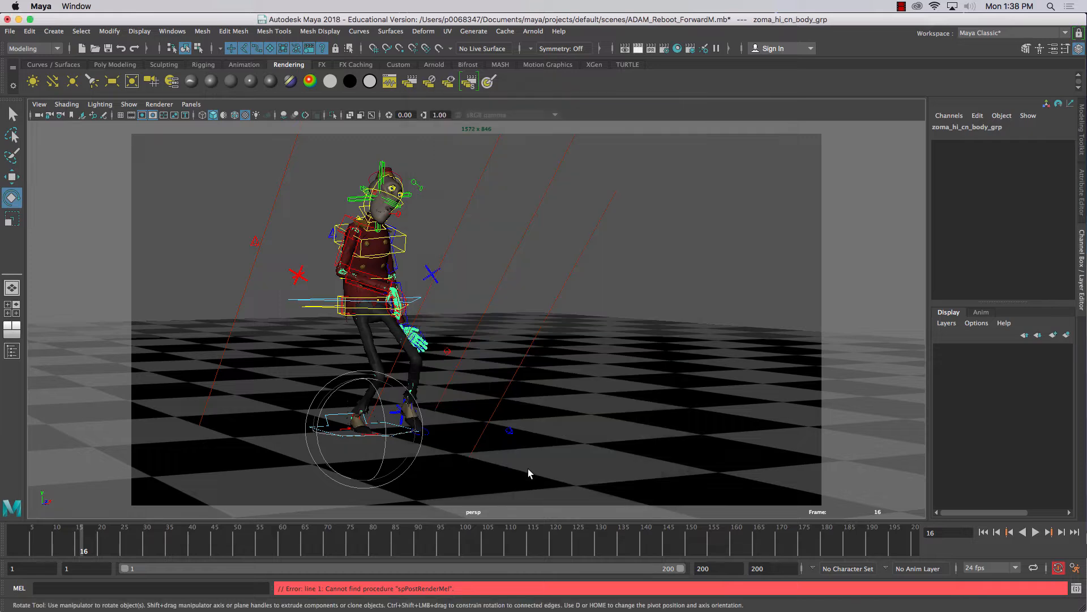
click(639, 49)
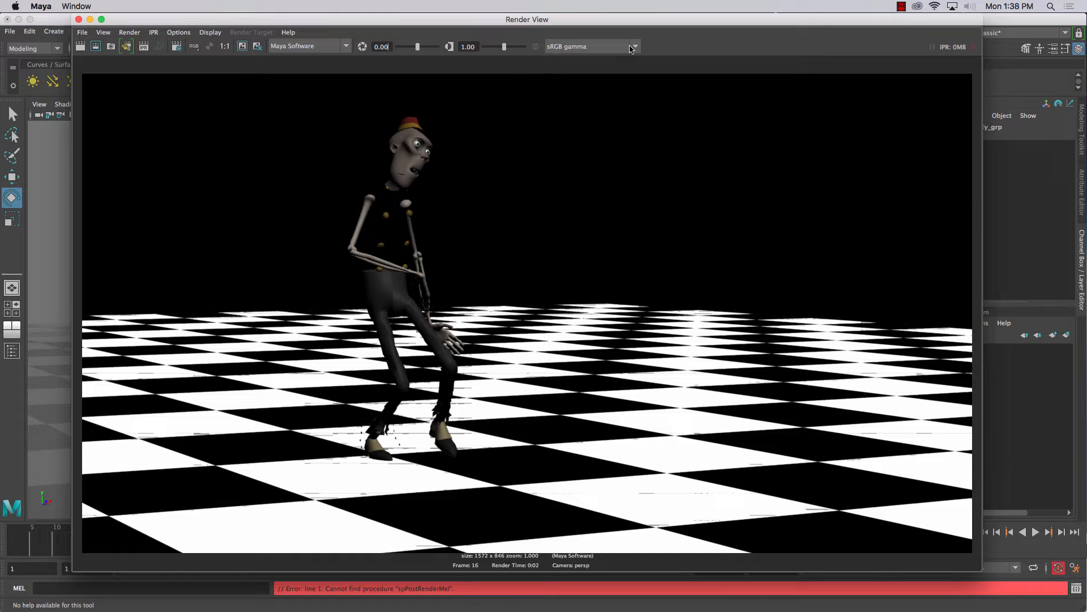
click(400, 175)
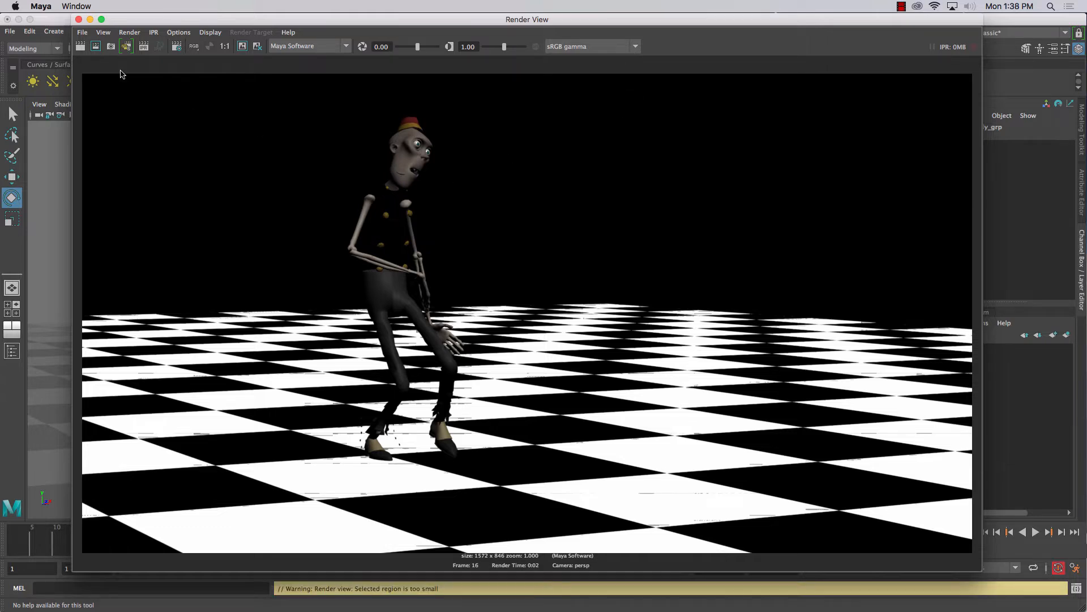
click(80, 46)
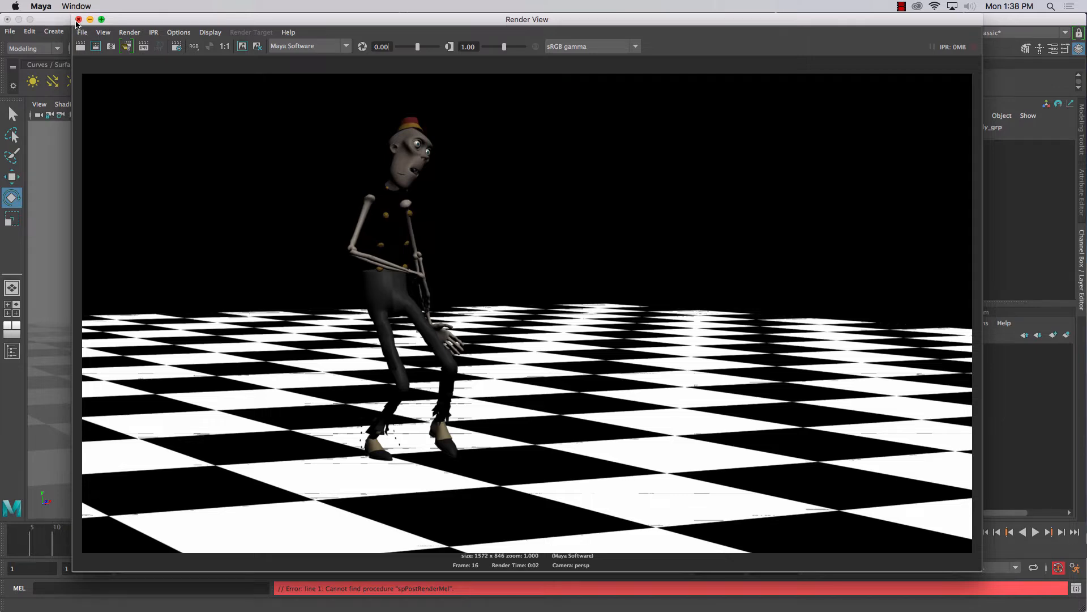
click(79, 19)
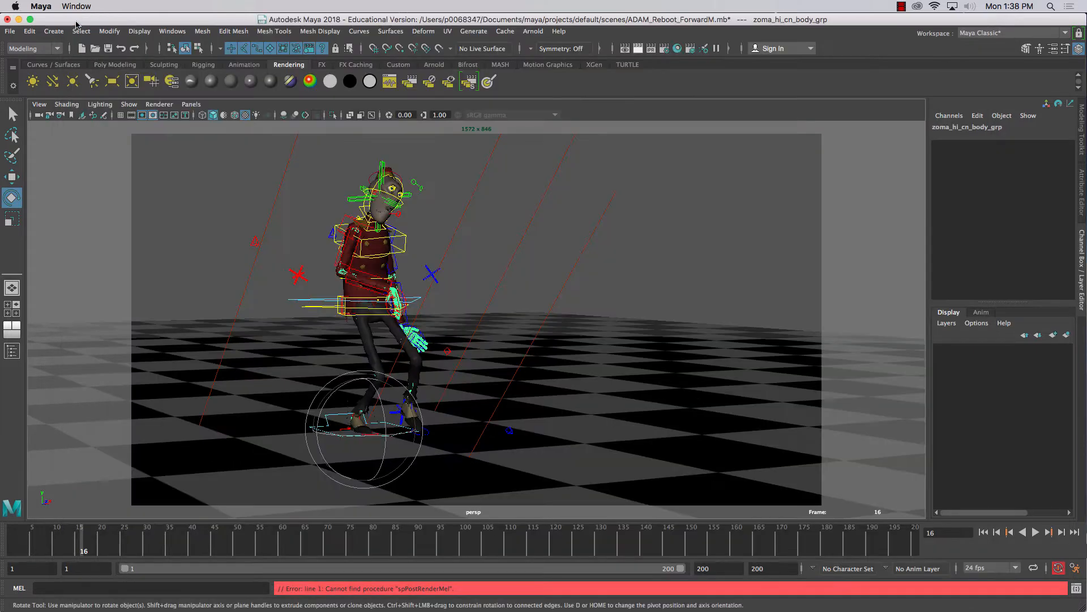
Review the Maya Software anti-aliasing, sampling and filtering settings along with the common Render Options, and close the render settings
click(662, 50)
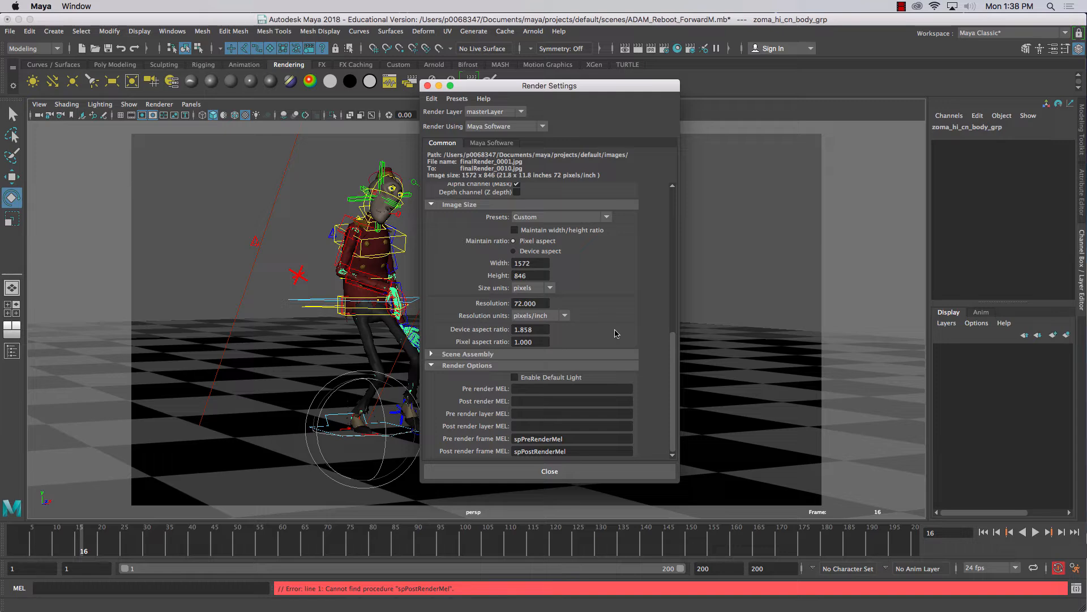
click(479, 145)
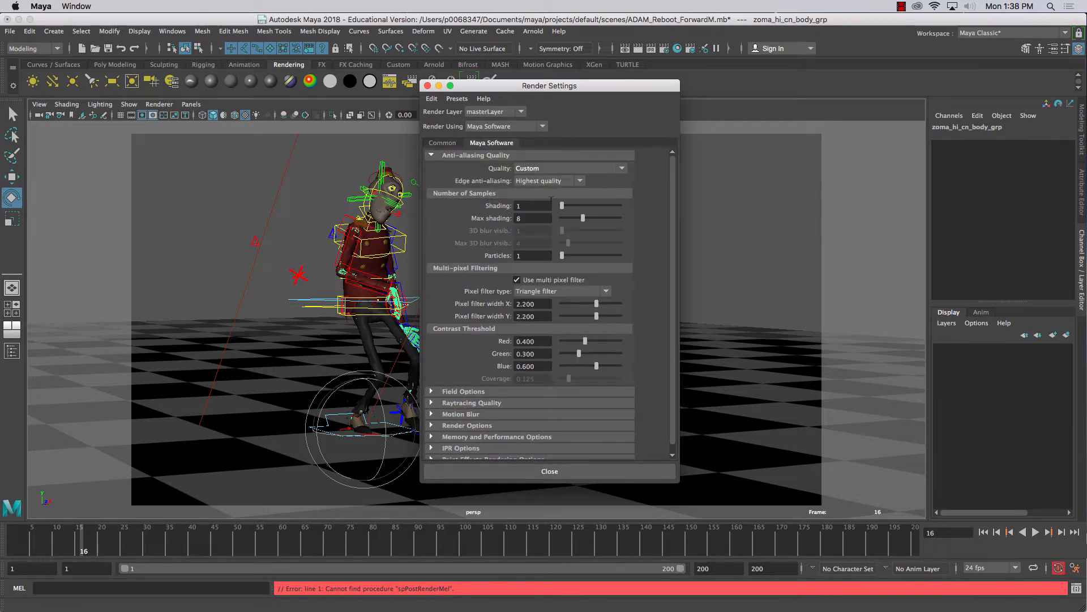
scroll(549, 508, down, 5)
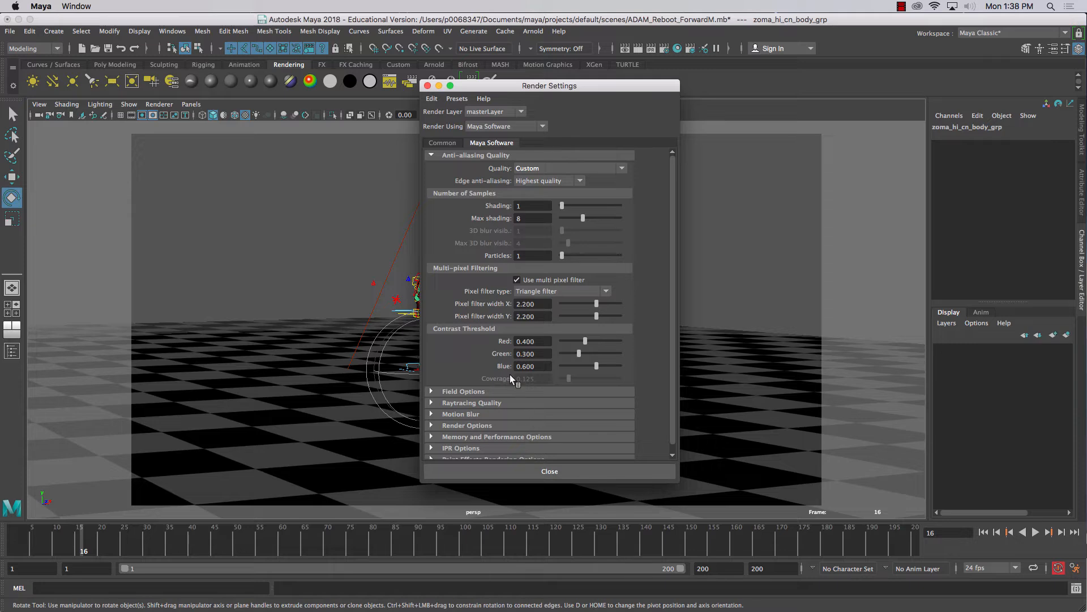
scroll(320, 311, up, 10)
scroll(321, 311, down, 5)
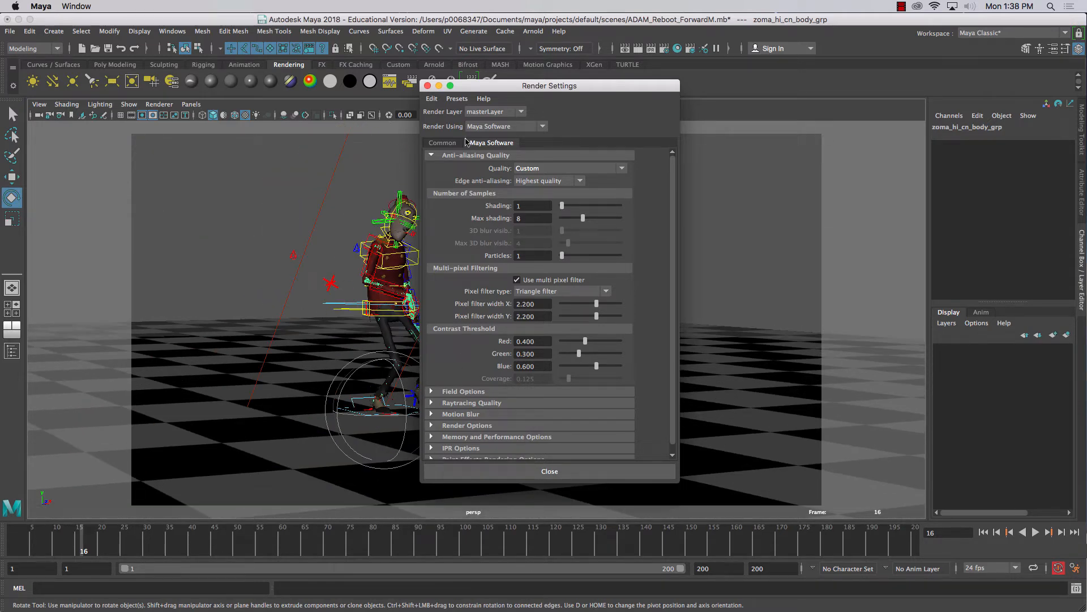
click(445, 144)
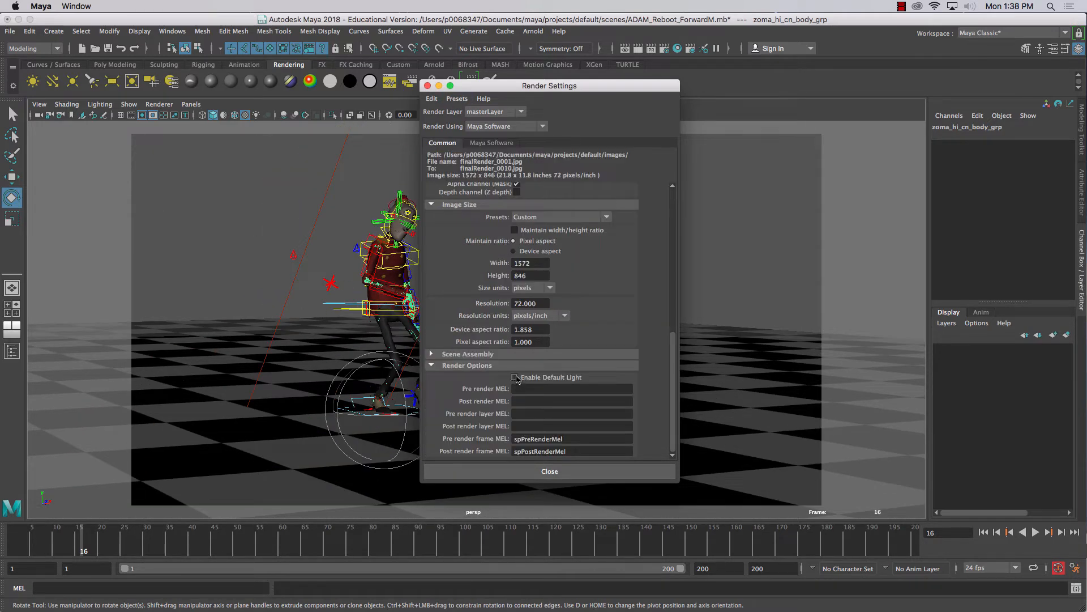
click(543, 476)
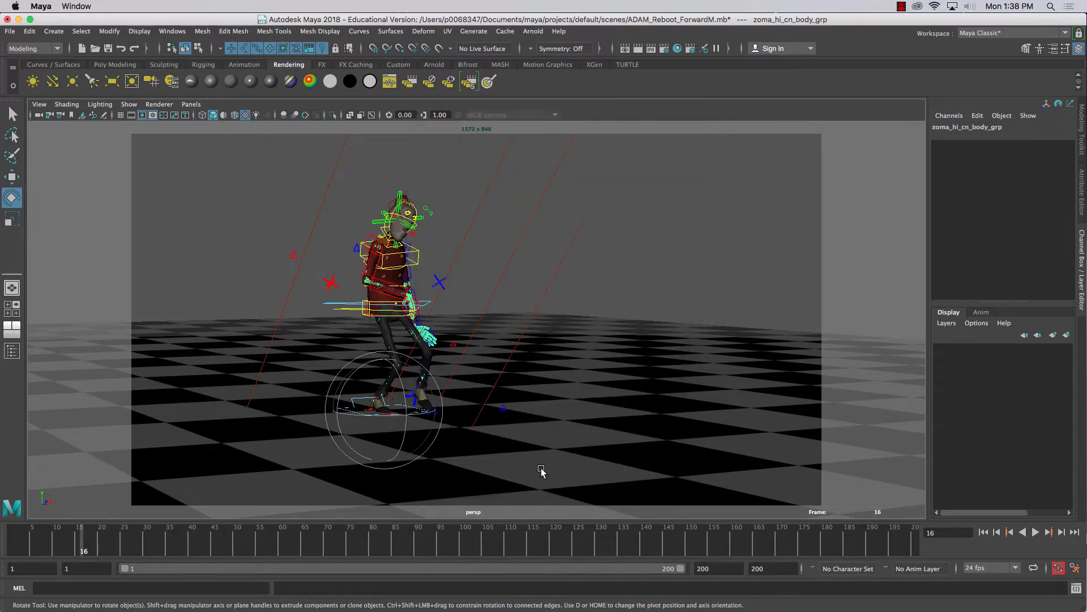
Render the current frame with Maya Software, and render it again with the renderer switched to Maya Hardware 2.0
click(638, 50)
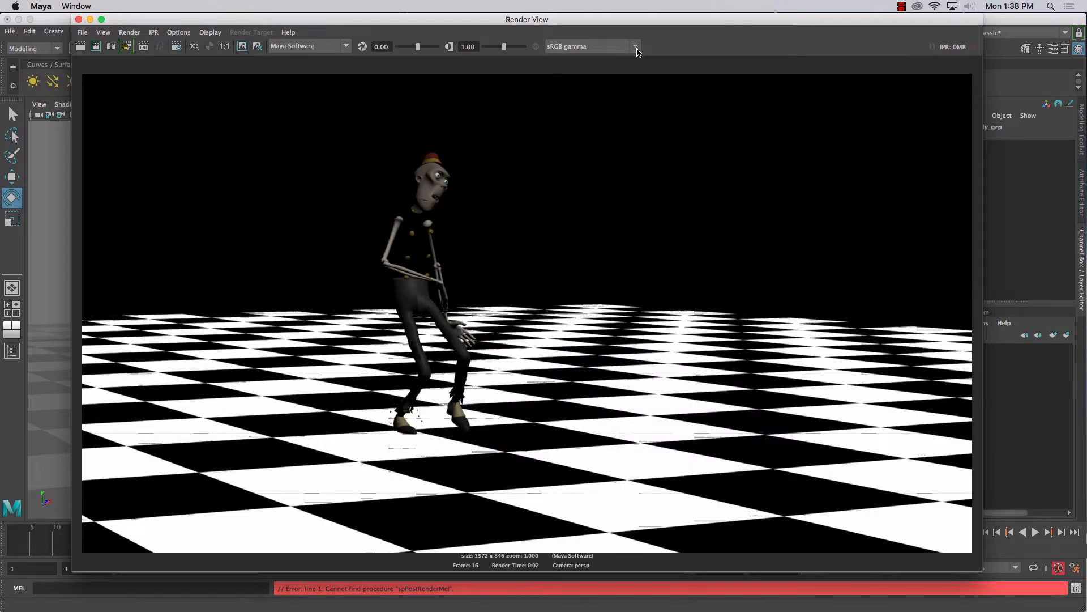
click(340, 45)
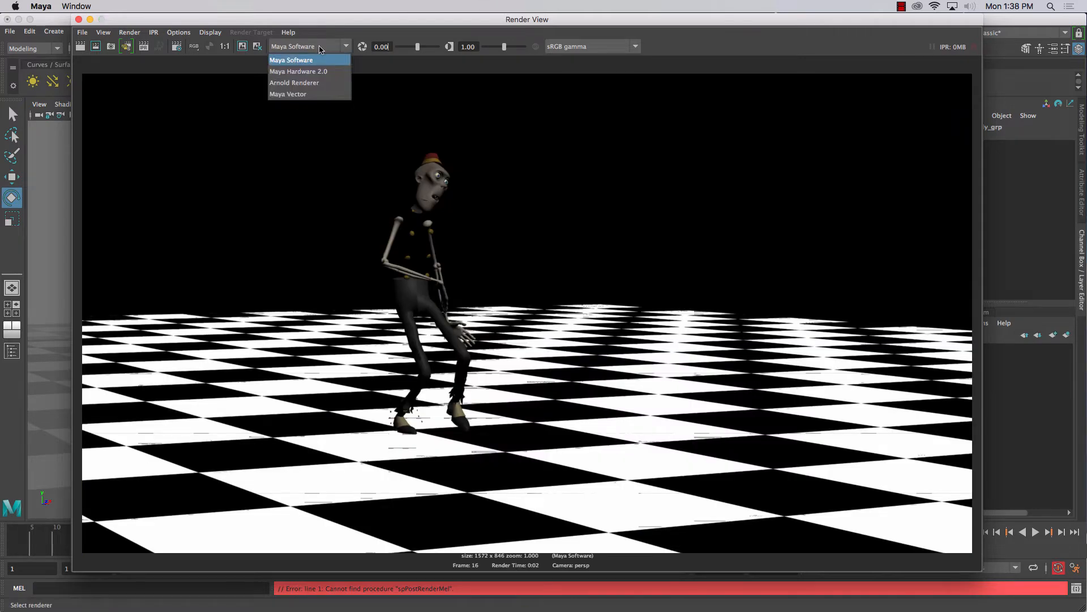
click(295, 72)
click(79, 47)
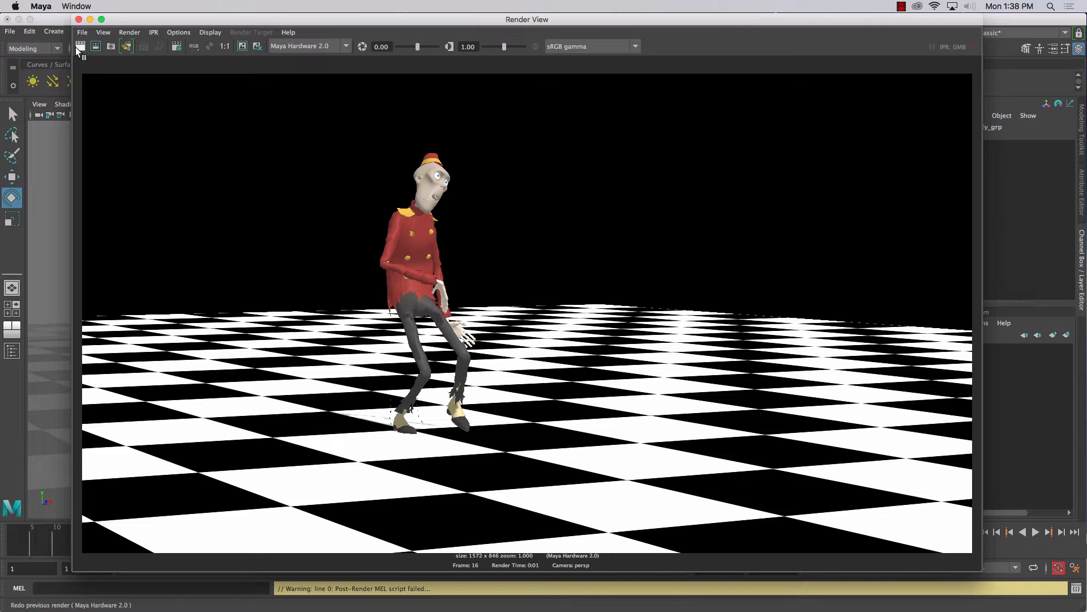
Enable the default light in the common Render Options and redo the Maya Hardware 2.0 render
drag(121, 21, 102, 139)
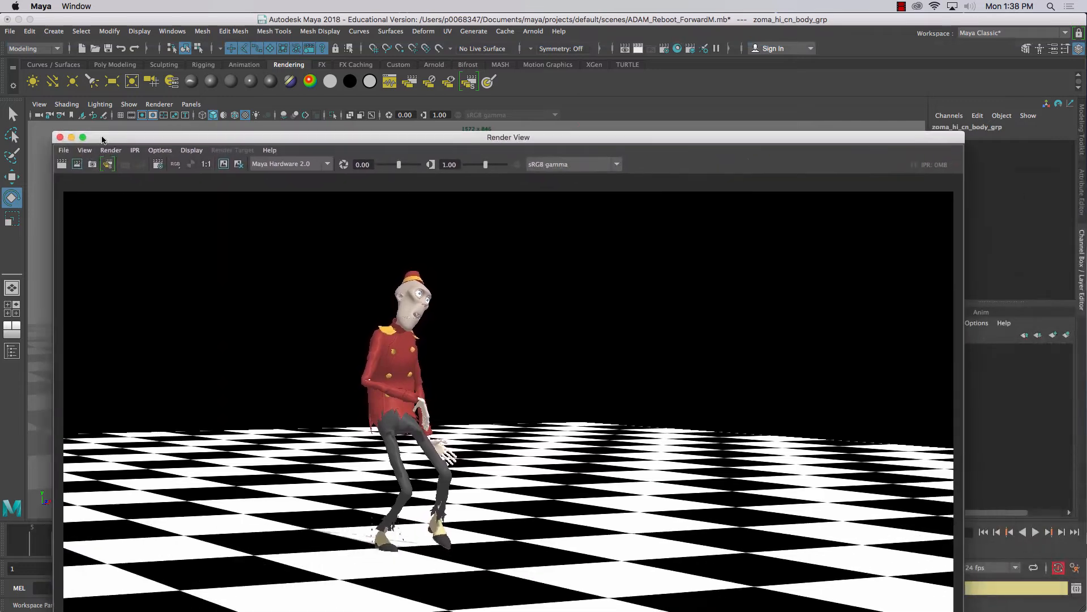
click(665, 48)
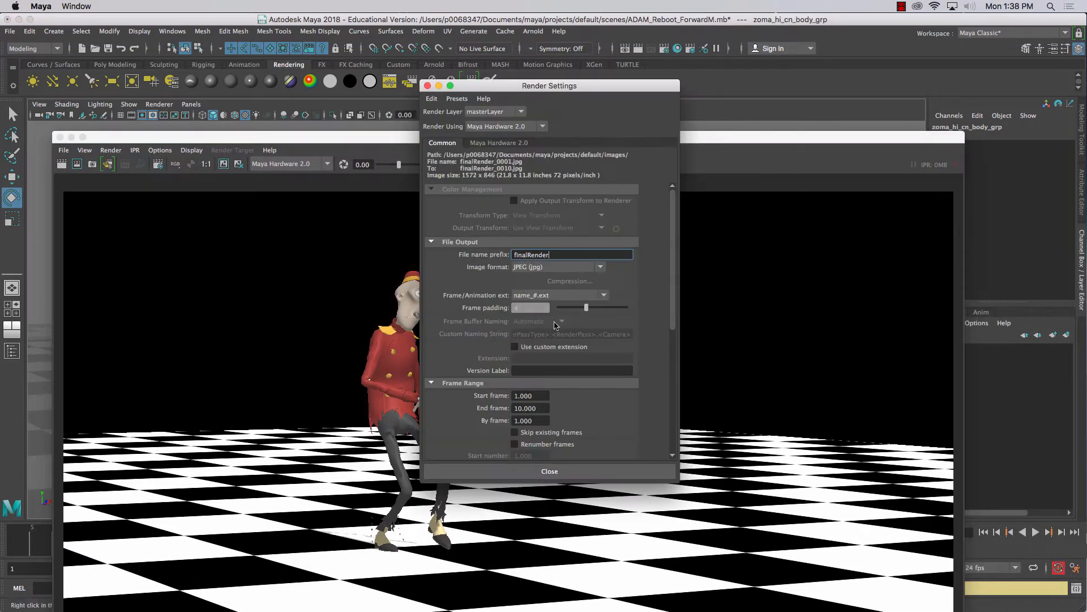
scroll(493, 358, down, 2)
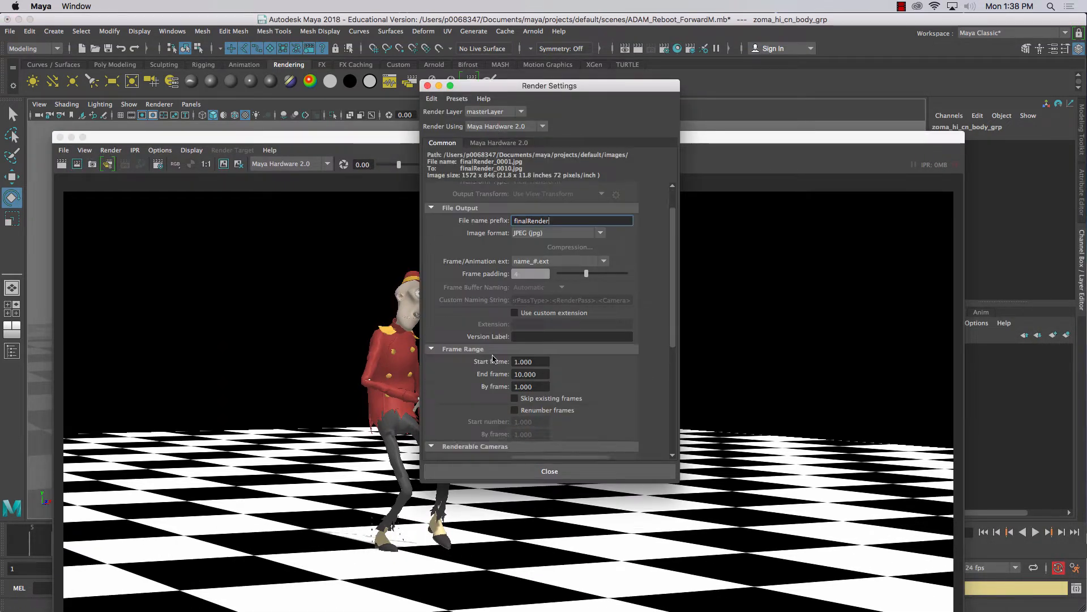
scroll(493, 358, down, 10)
scroll(483, 402, down, 5)
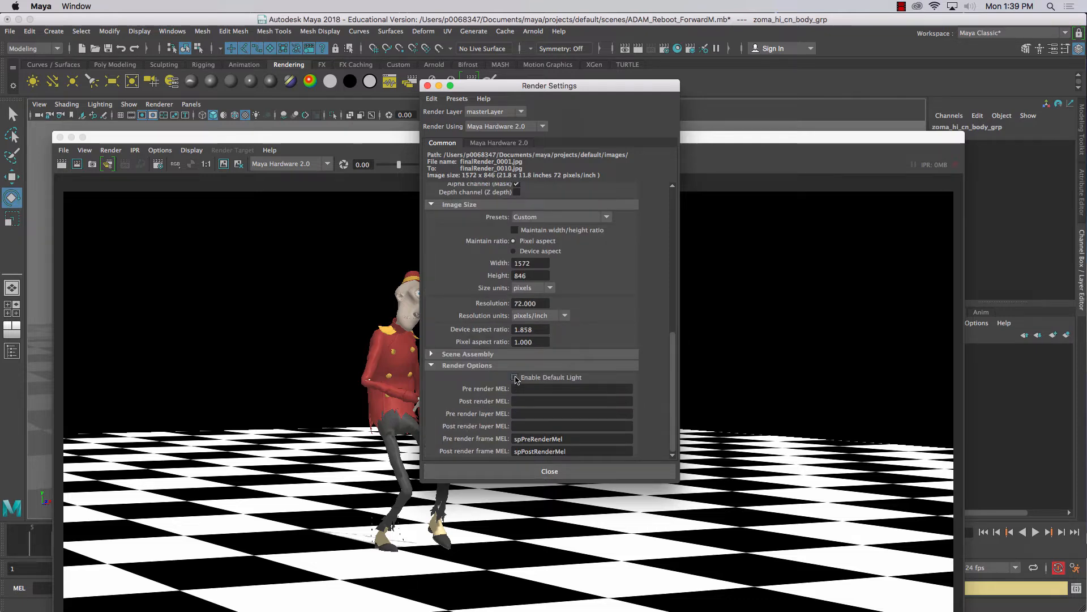
click(59, 161)
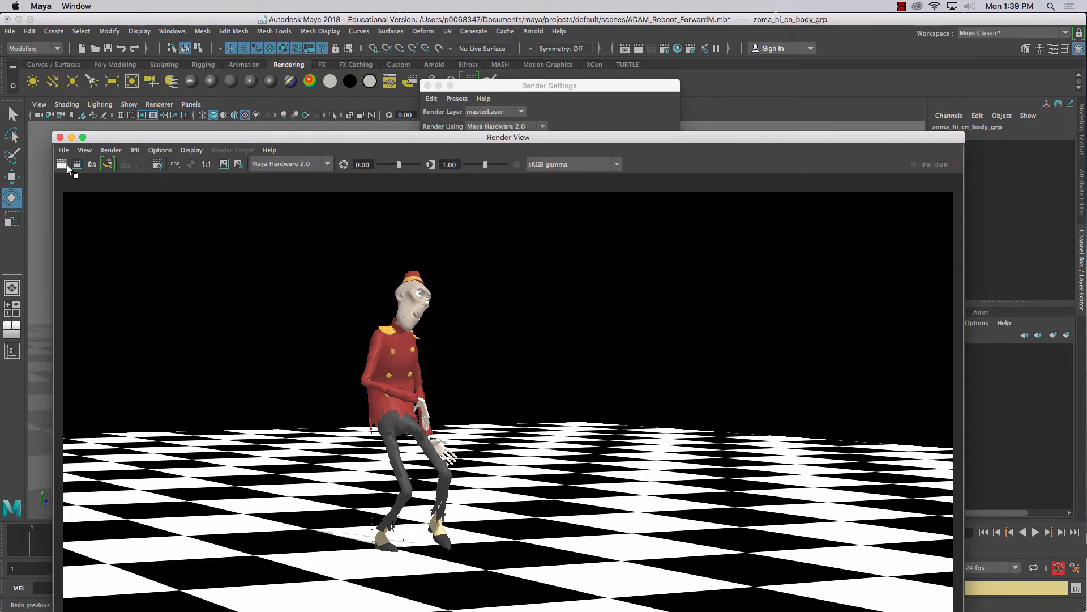
Close the Render View and restore the Render Settings to a floating window
drag(500, 88, 740, 47)
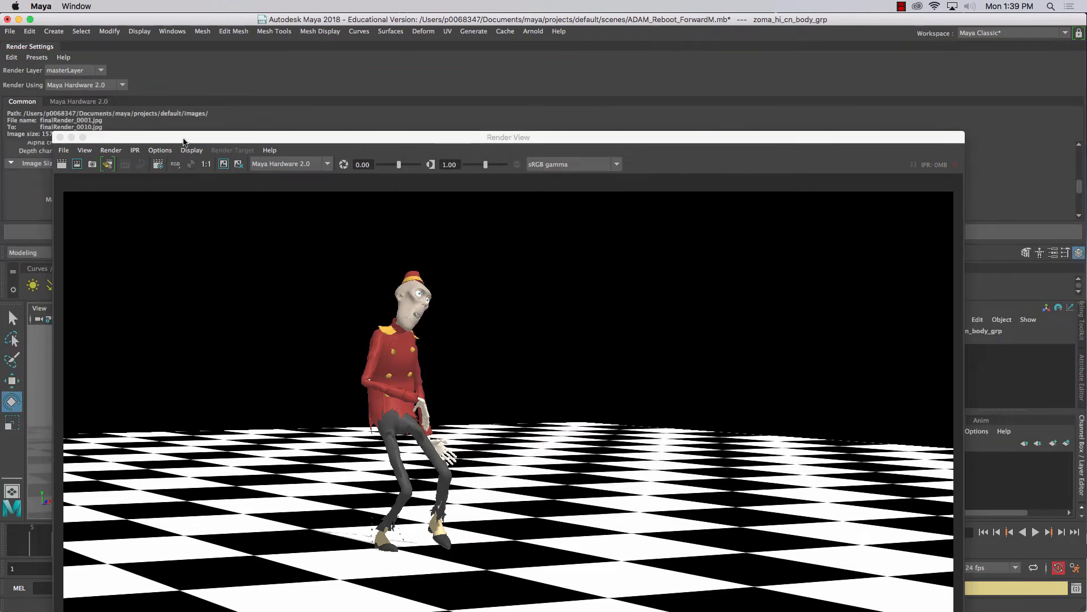
drag(183, 139, 189, 39)
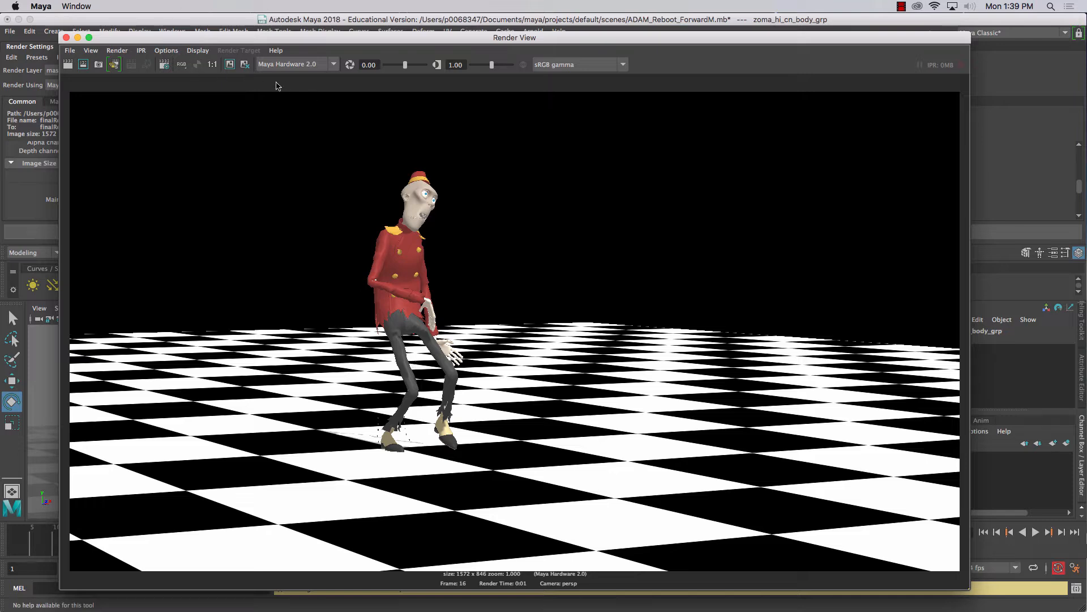
click(66, 37)
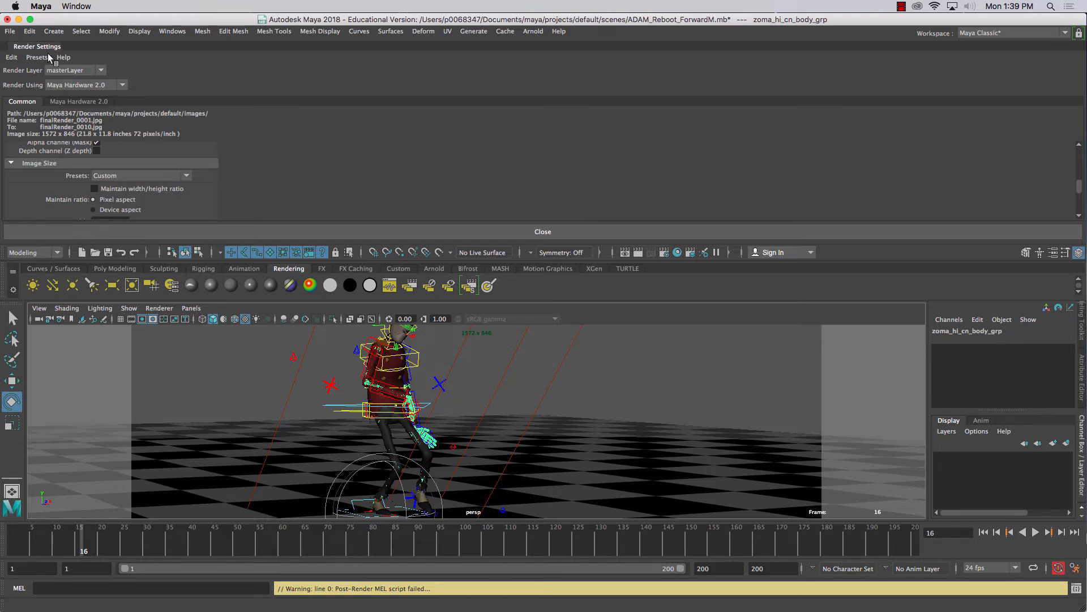
drag(48, 53, 536, 105)
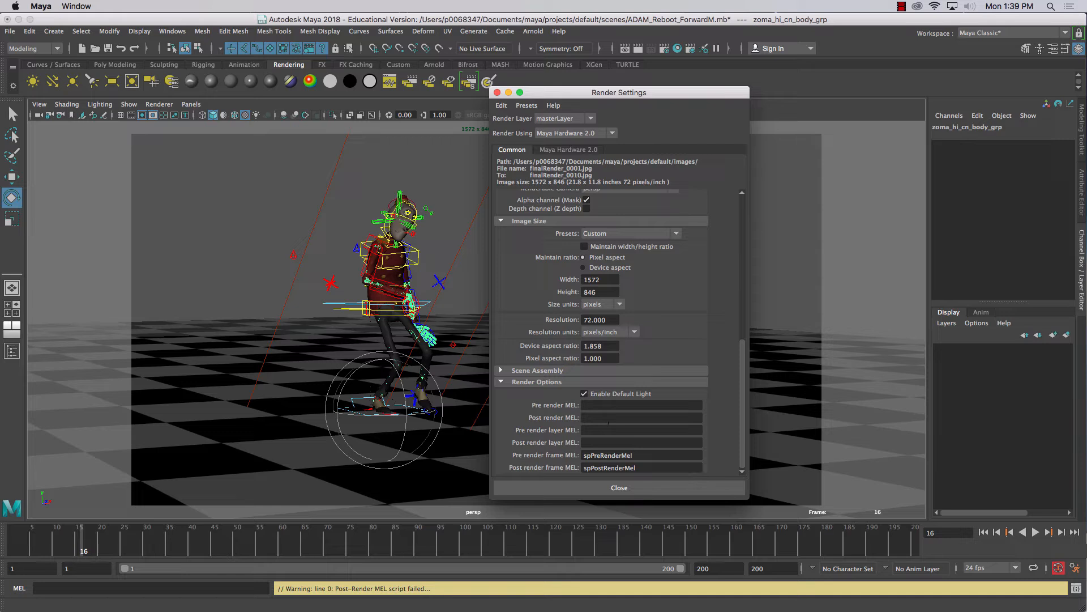
Disable the default light, and render the current frame with Maya Hardware 2.0 while the scene's directional light is selected
click(585, 393)
click(52, 81)
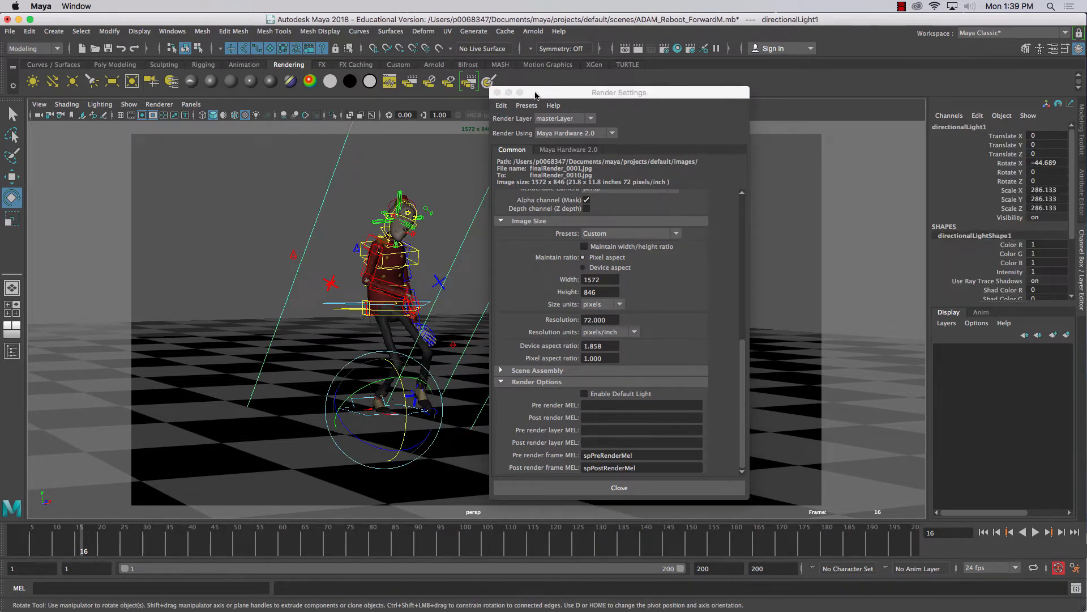
drag(561, 92, 741, 89)
click(639, 49)
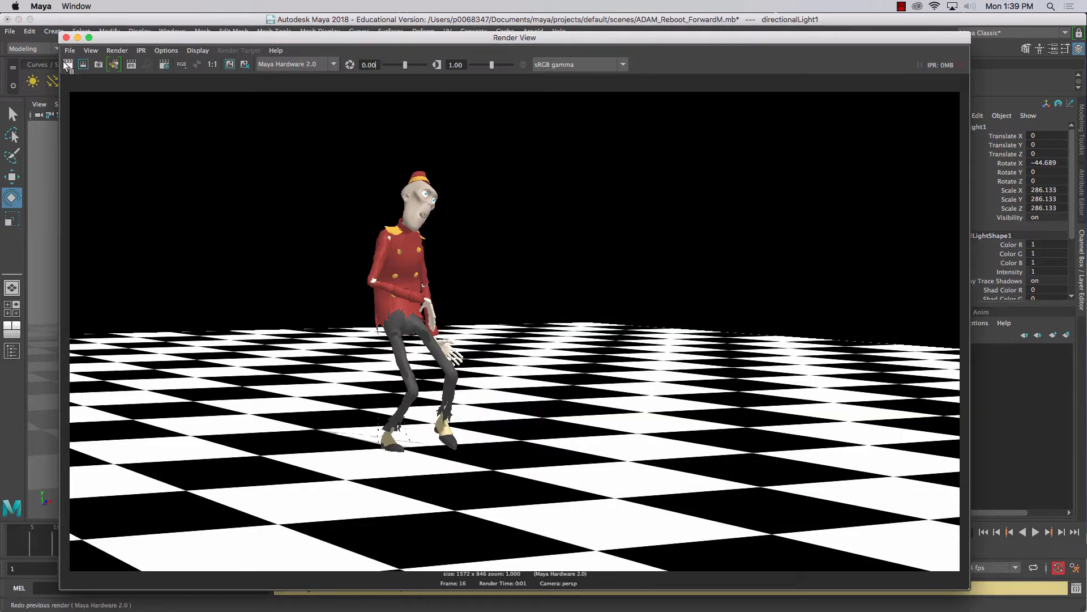
Switch the renderer to Arnold Renderer and render the frame again to compare the character's clothing
click(317, 64)
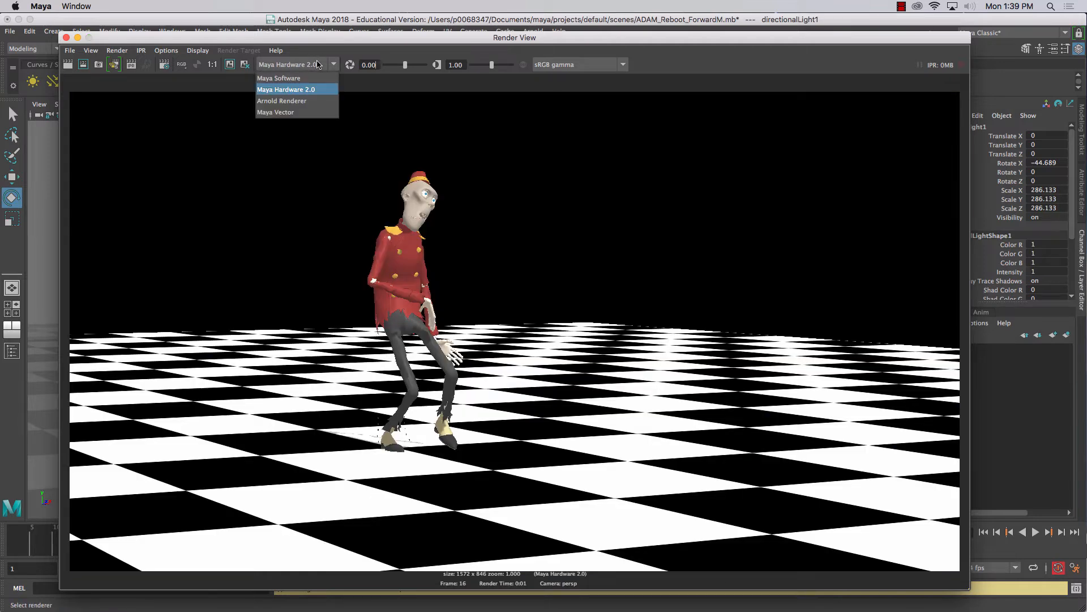
click(282, 101)
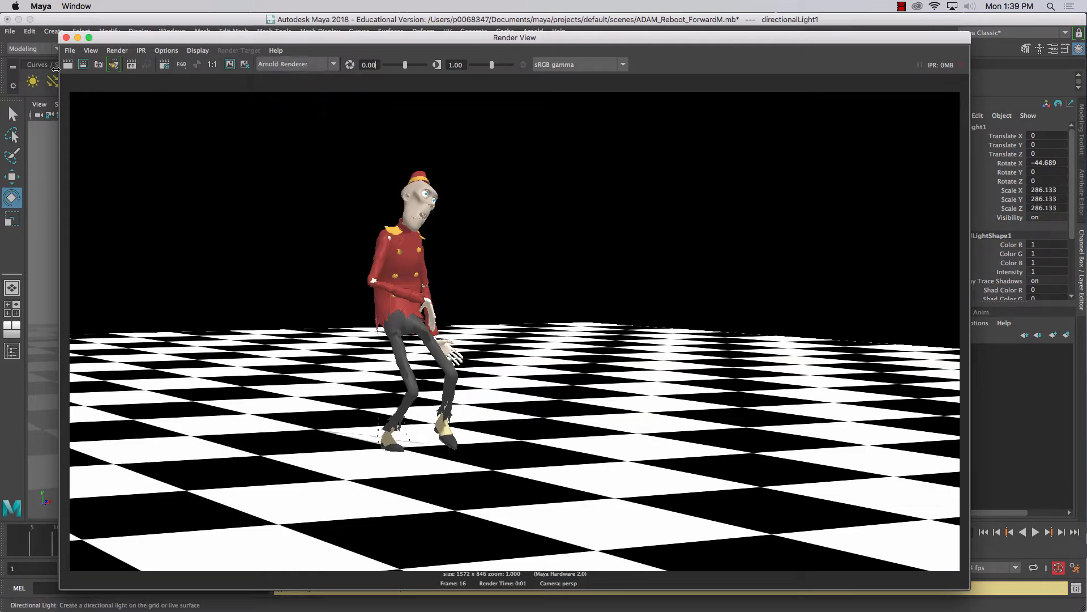
click(66, 65)
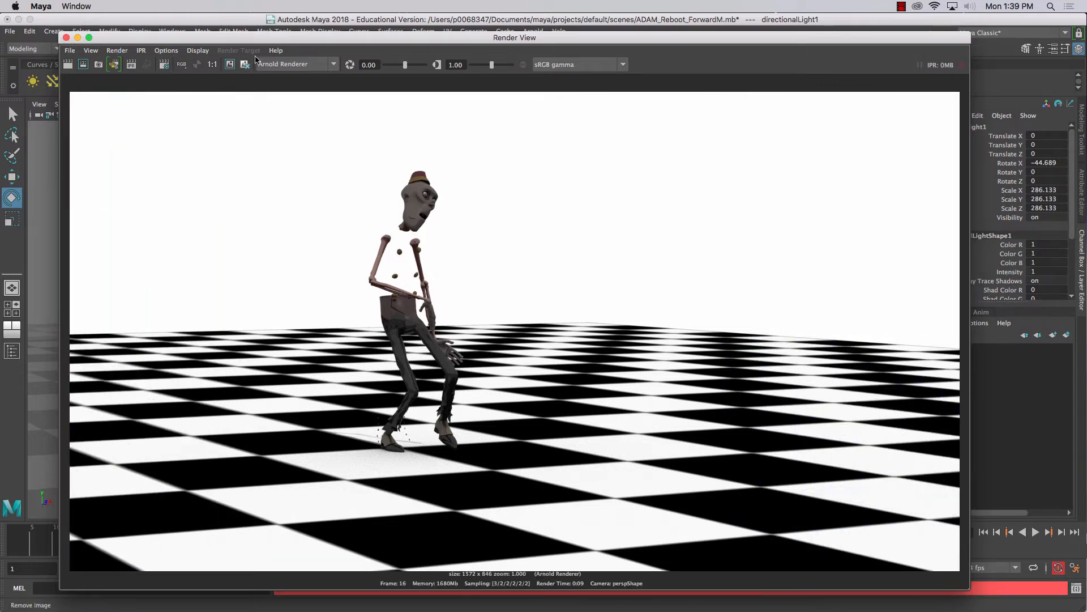
Switch the renderer back to Maya Hardware 2.0, redo the render and close the Render View
click(286, 64)
click(279, 94)
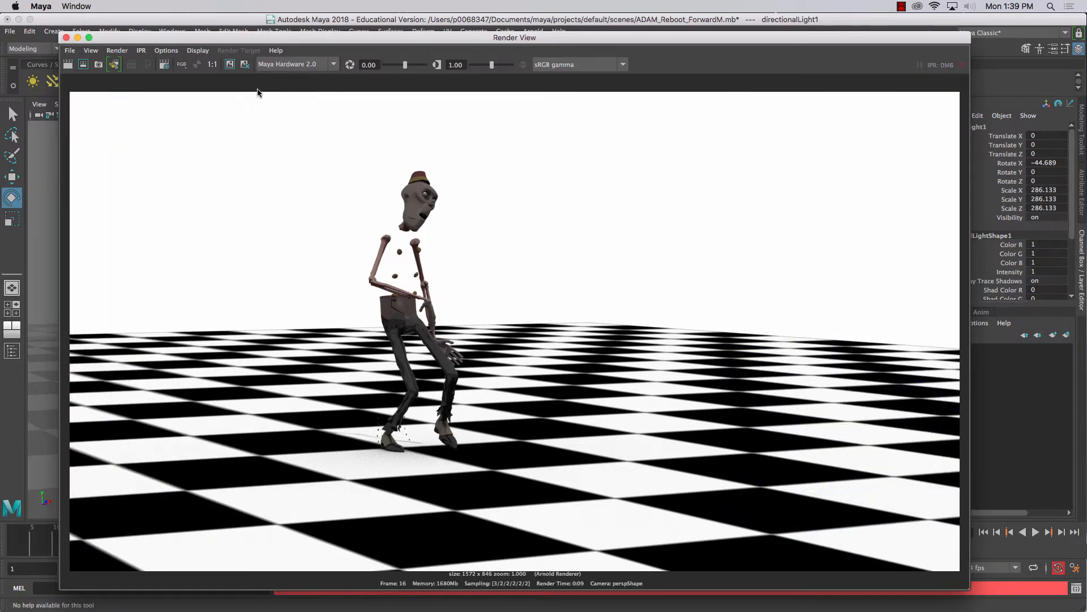
click(69, 65)
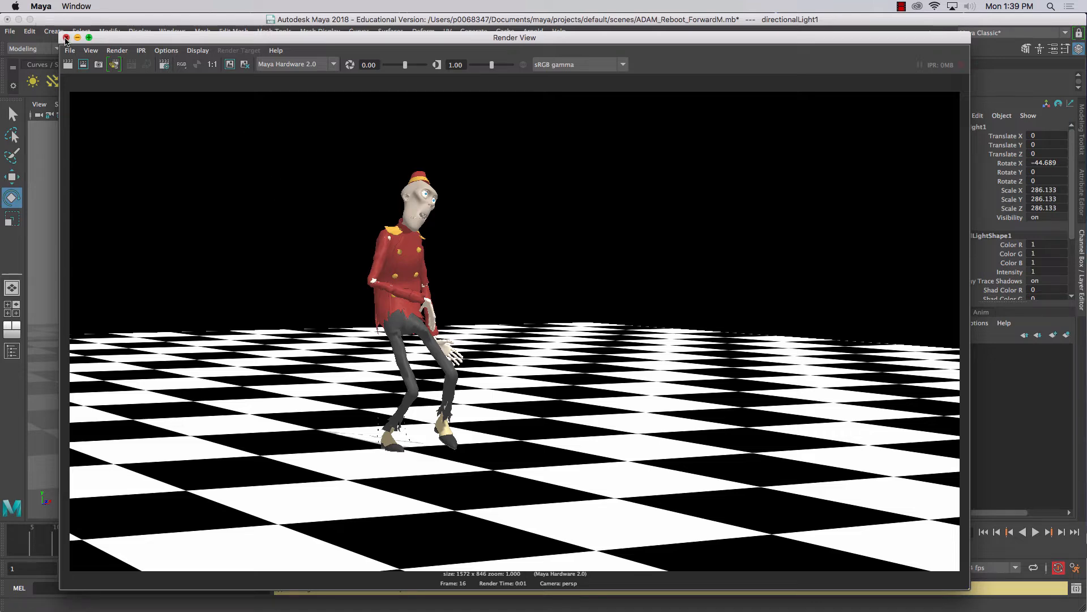
click(66, 37)
click(902, 7)
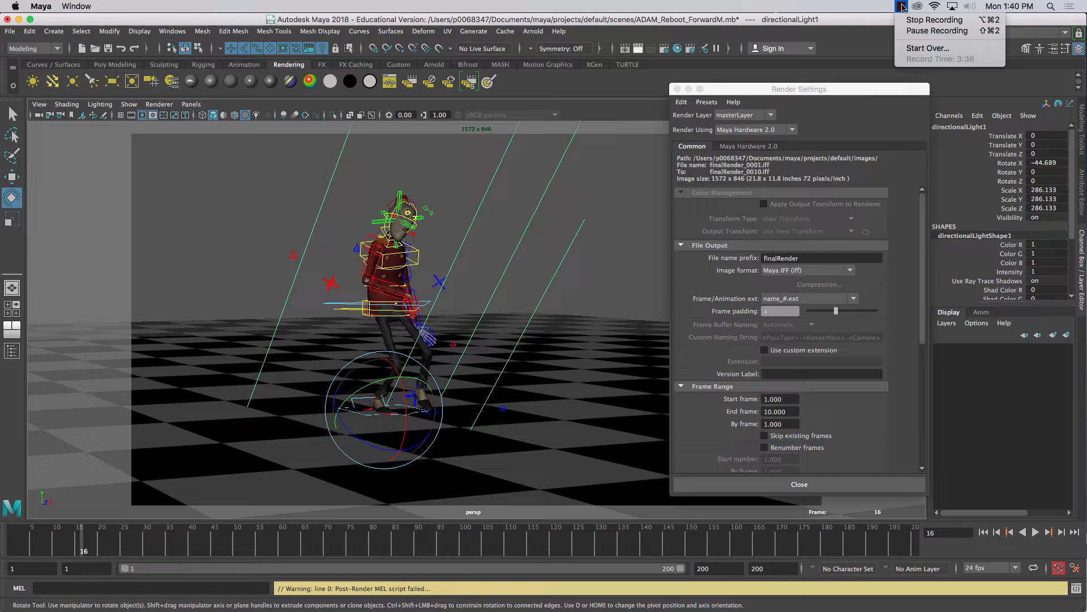
click(921, 21)
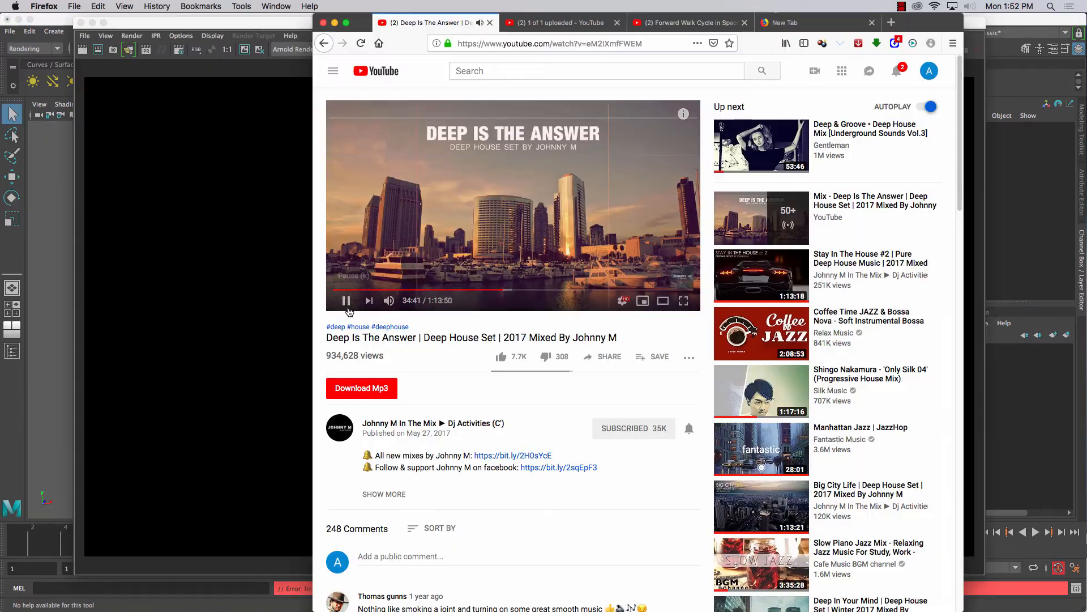
click(335, 23)
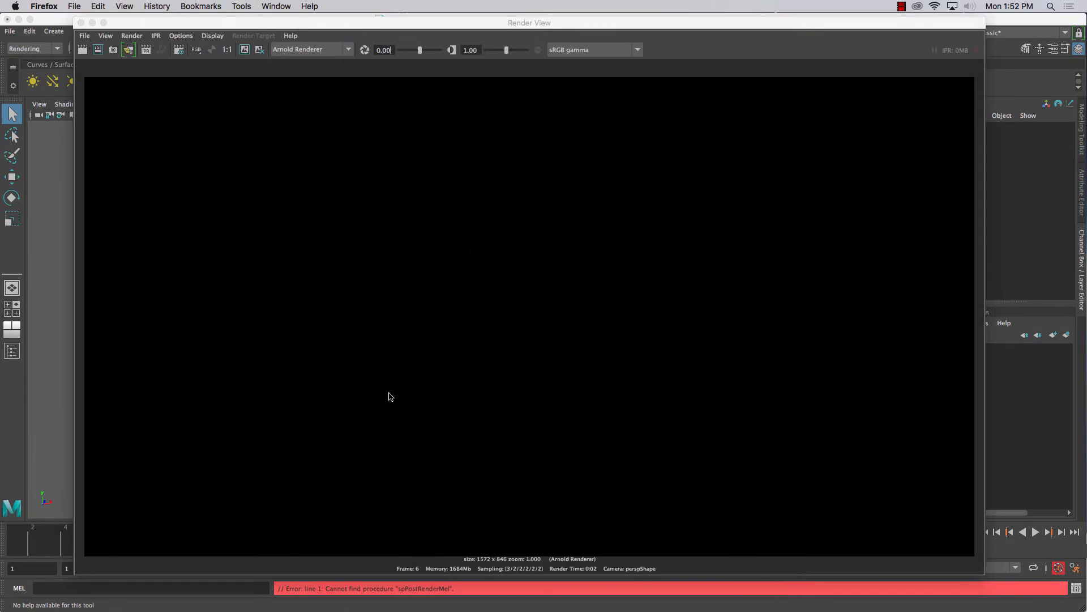
Render the ADAM_Reboot_008.ma frame with the Arnold Renderer, and move the Render View aside to uncover the character in the viewport
click(297, 54)
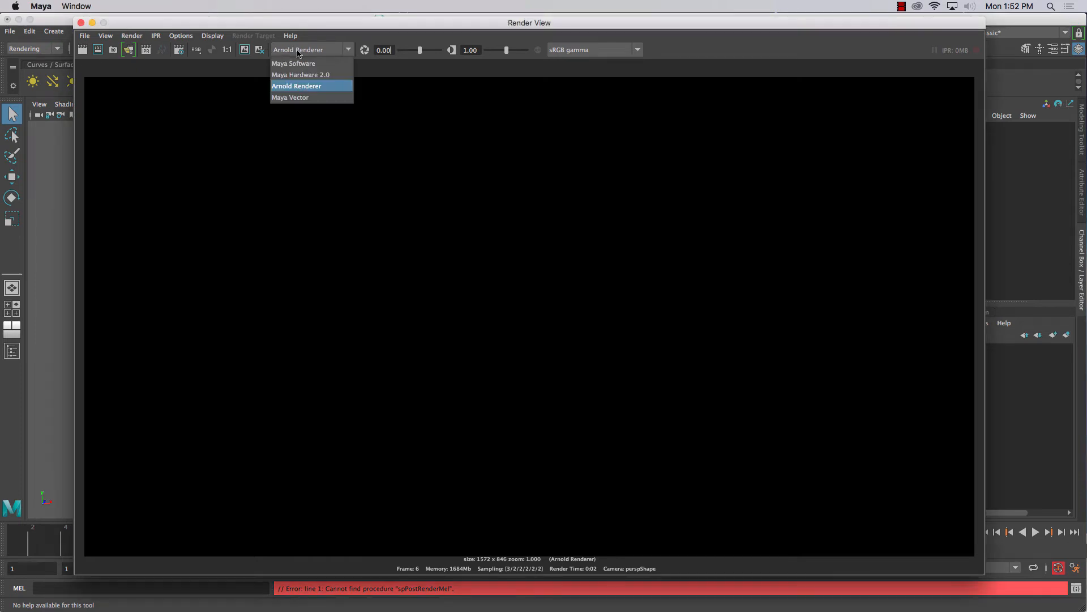
click(82, 50)
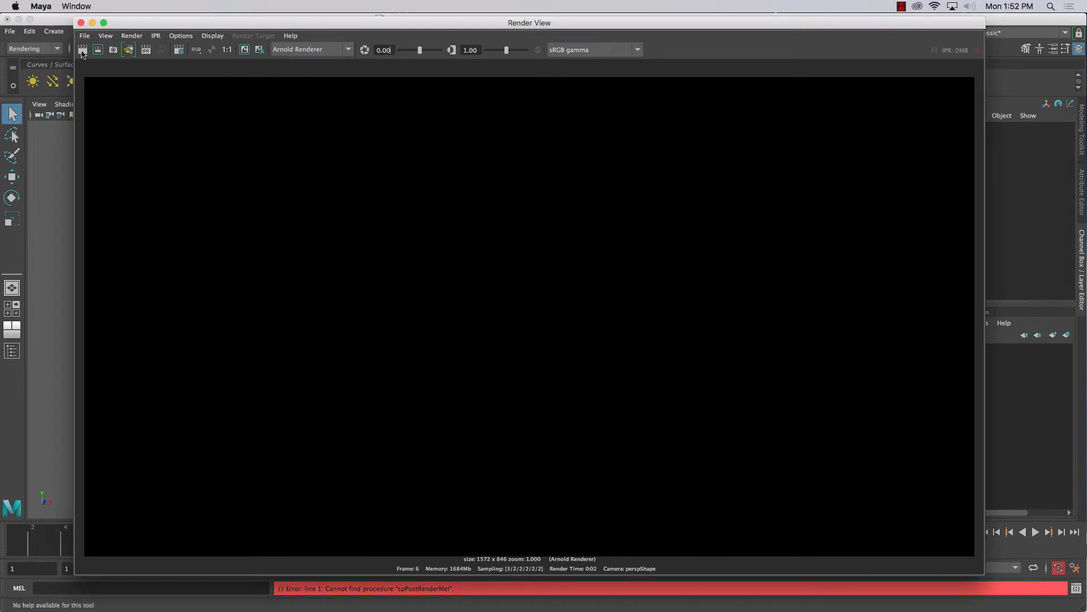
click(83, 50)
drag(133, 27, 347, 353)
click(313, 236)
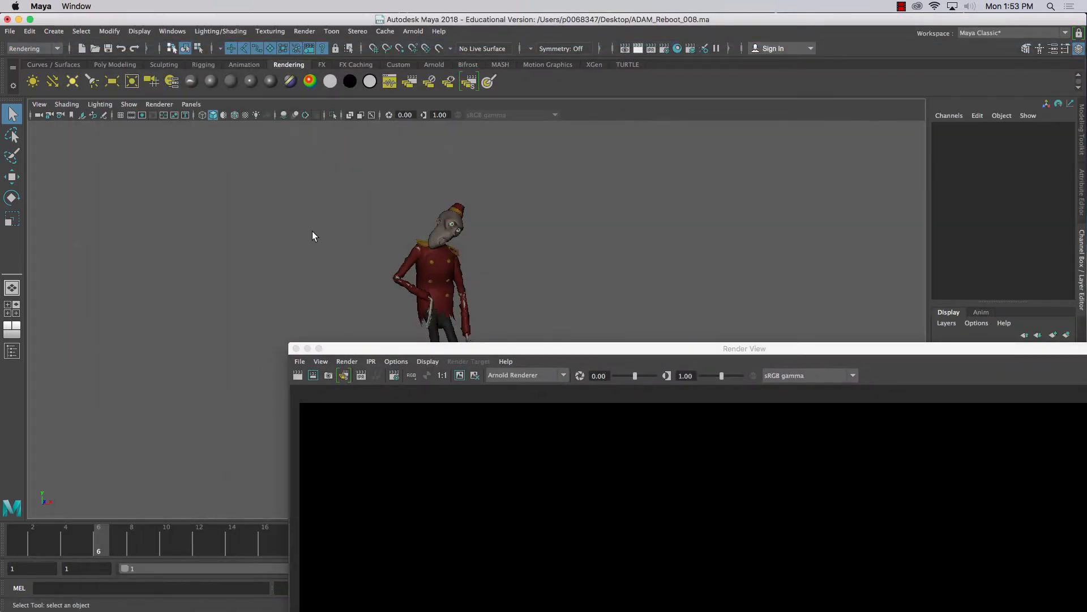
Add an Arnold Skydome Light to the scene and render the frame again with the Arnold Renderer
click(413, 31)
mouse_move(446, 89)
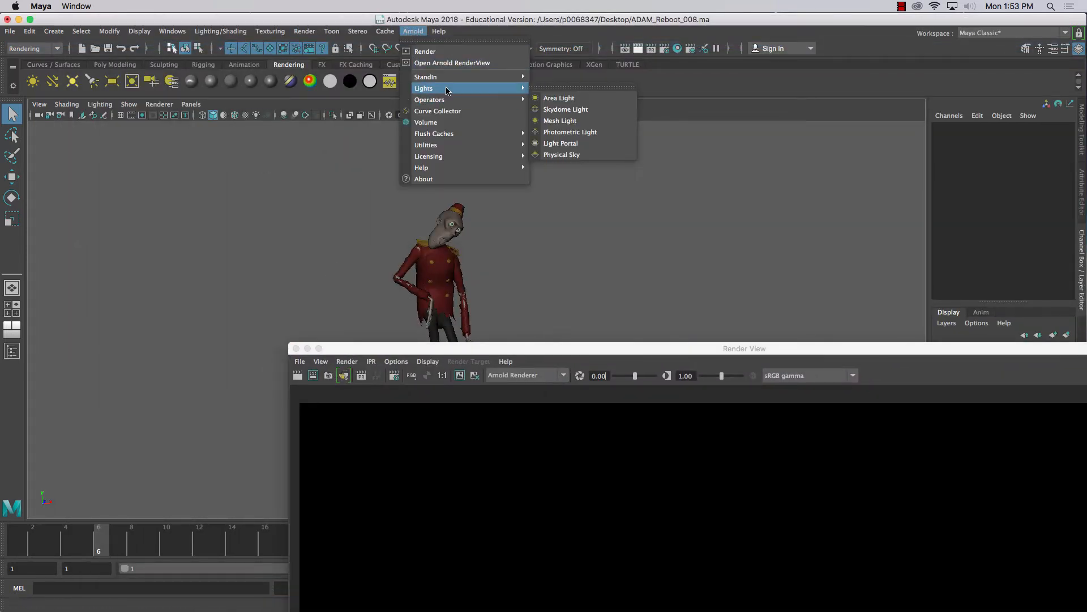
click(558, 109)
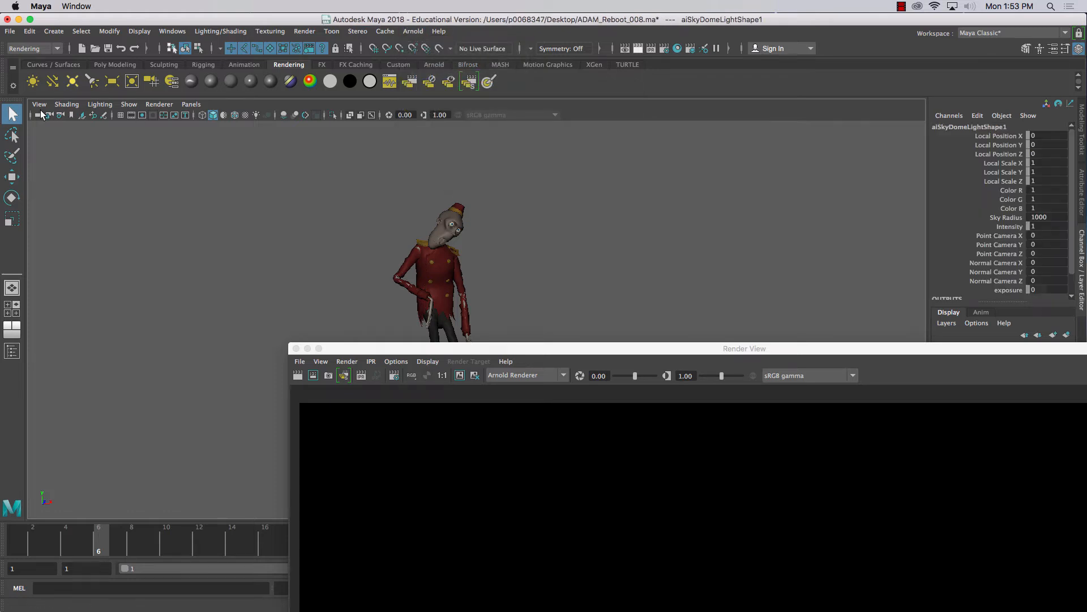
click(302, 380)
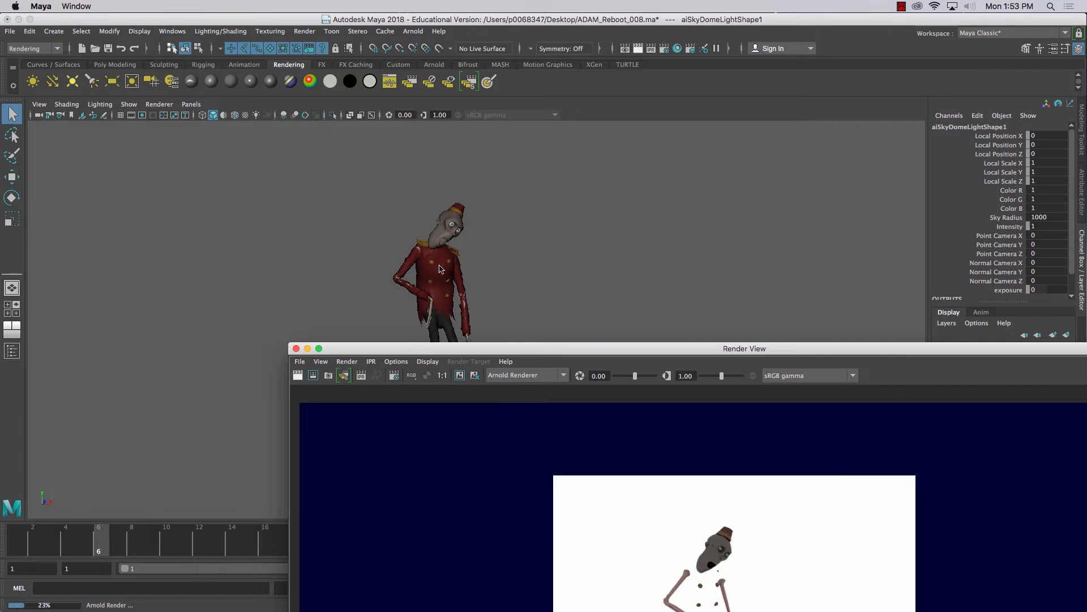
drag(408, 353, 306, 109)
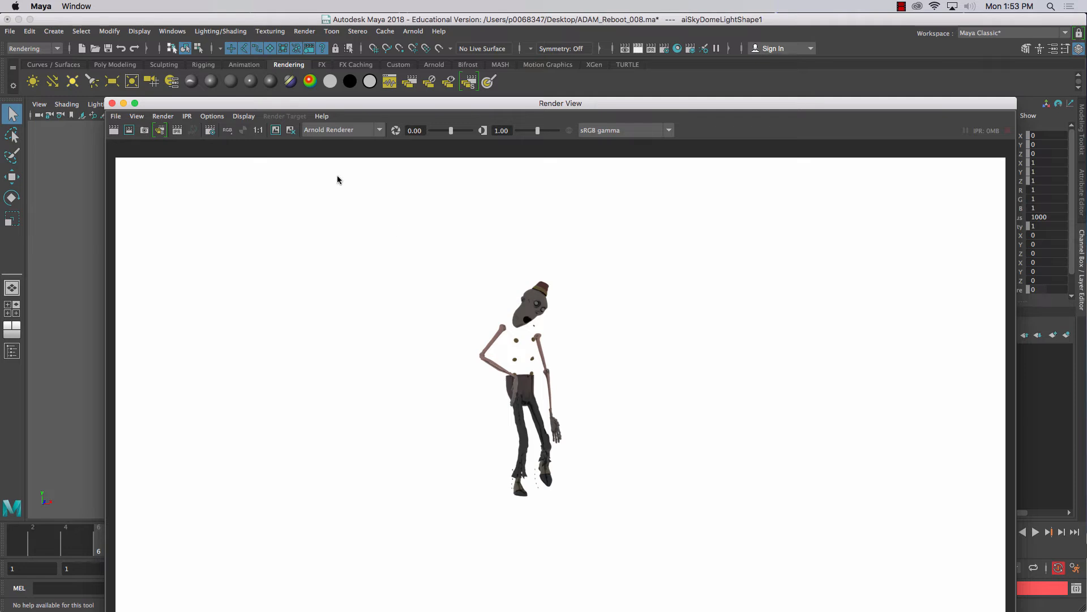
Render the frame with Maya Software and again with Maya Hardware 2.0 to compare the character's clothing
click(348, 130)
click(346, 145)
click(113, 130)
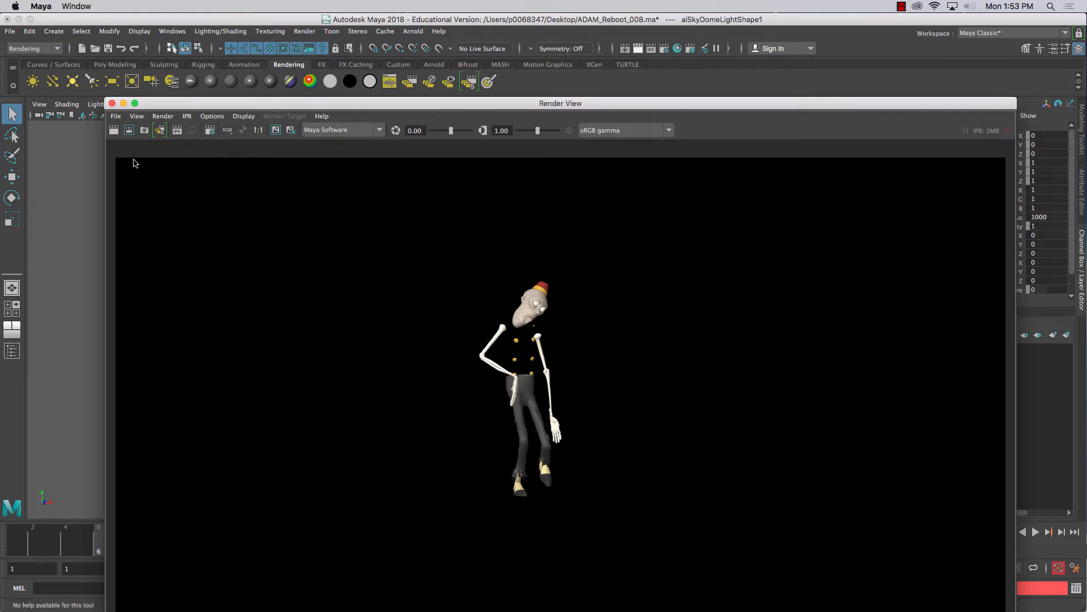
click(337, 131)
click(331, 155)
click(113, 131)
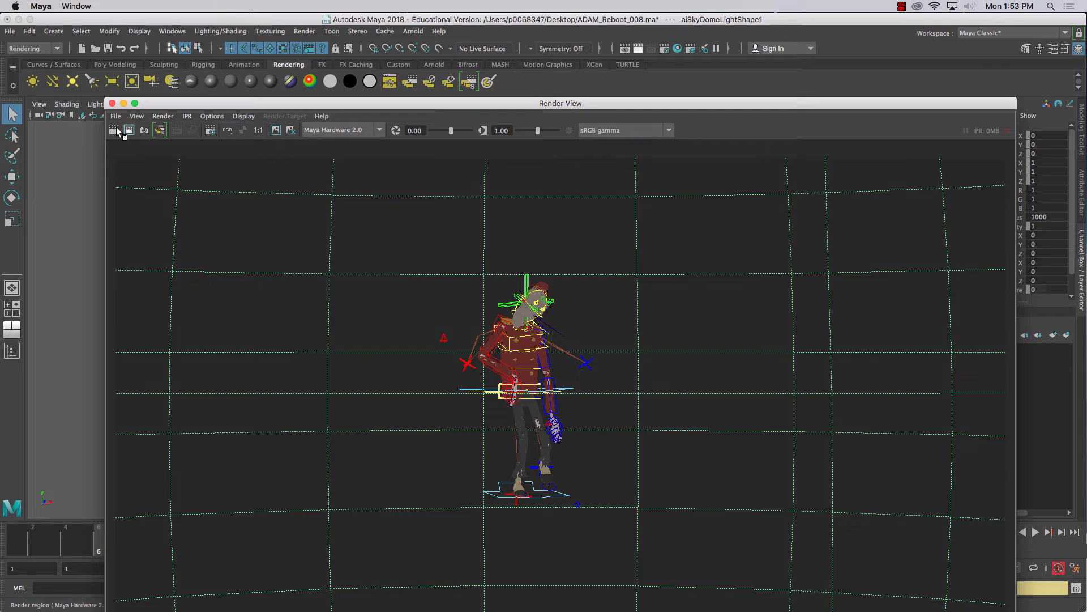
Open the render settings and set the output image format to JPEG (jpg)
click(664, 49)
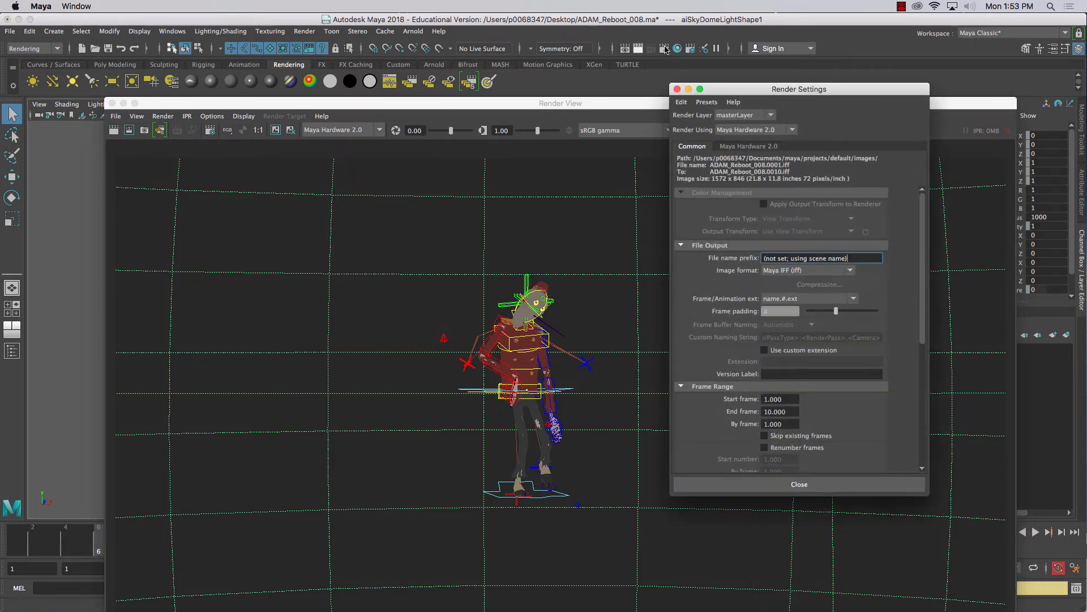
drag(784, 91, 739, 84)
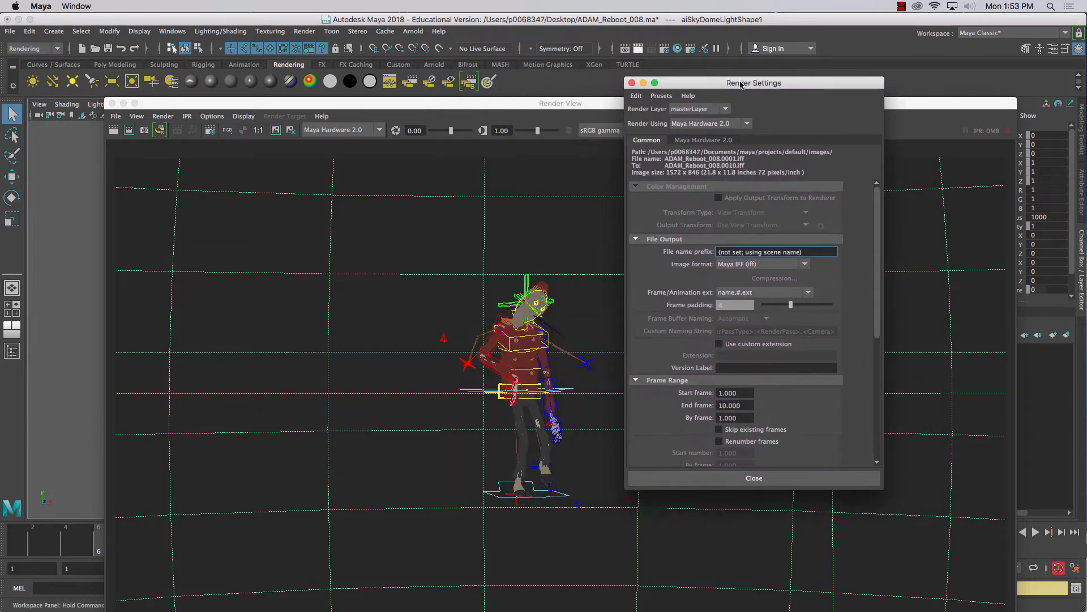
click(758, 265)
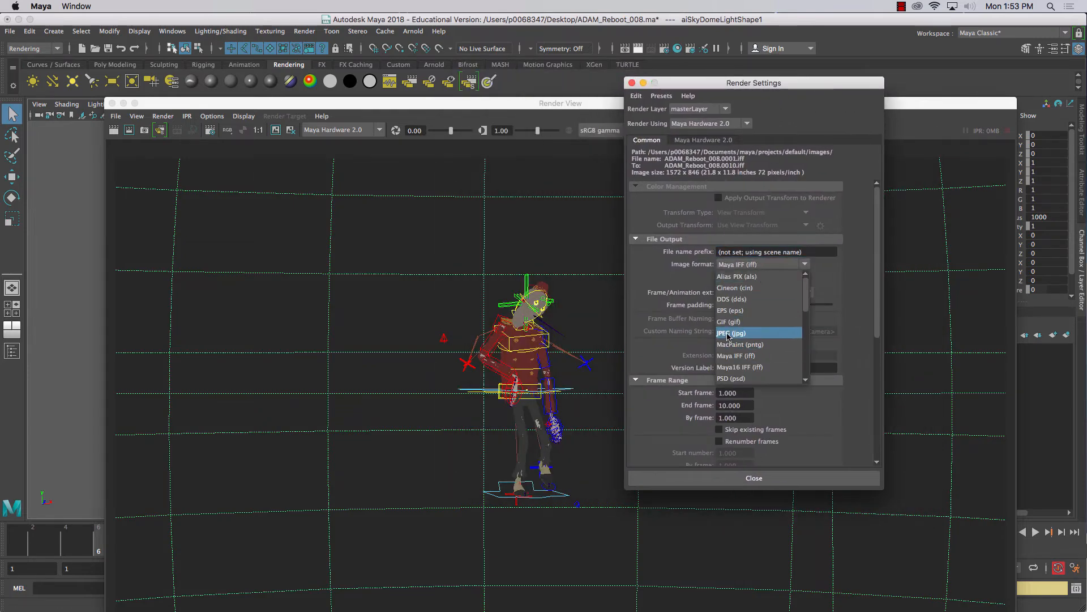
click(737, 334)
Set the output file name prefix to ZombieTEST and the frame/animation extension to name_#.ext
click(811, 255)
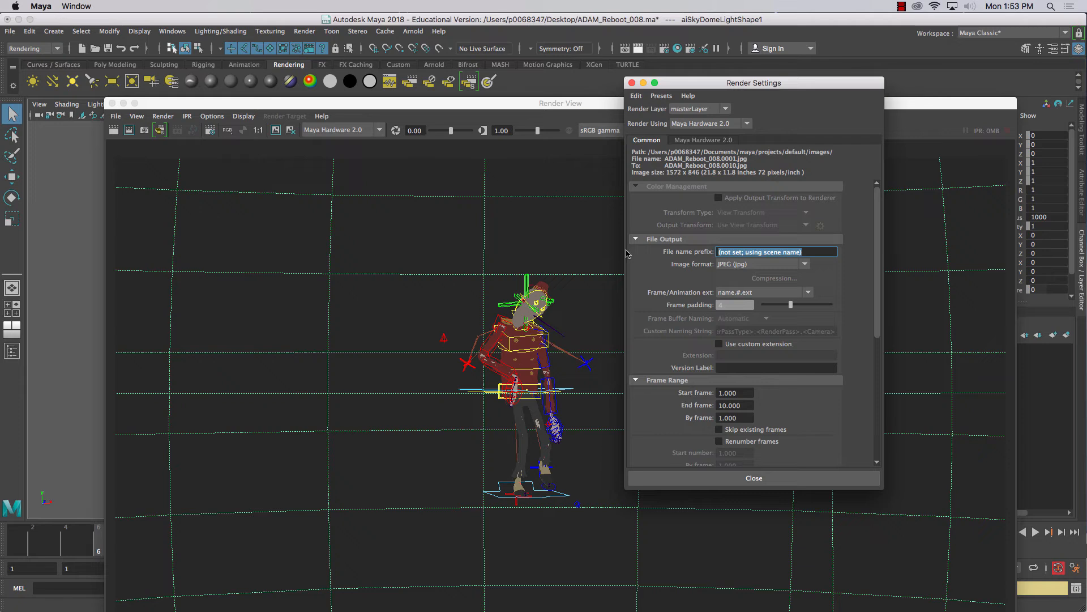
text(ZombieTEST)
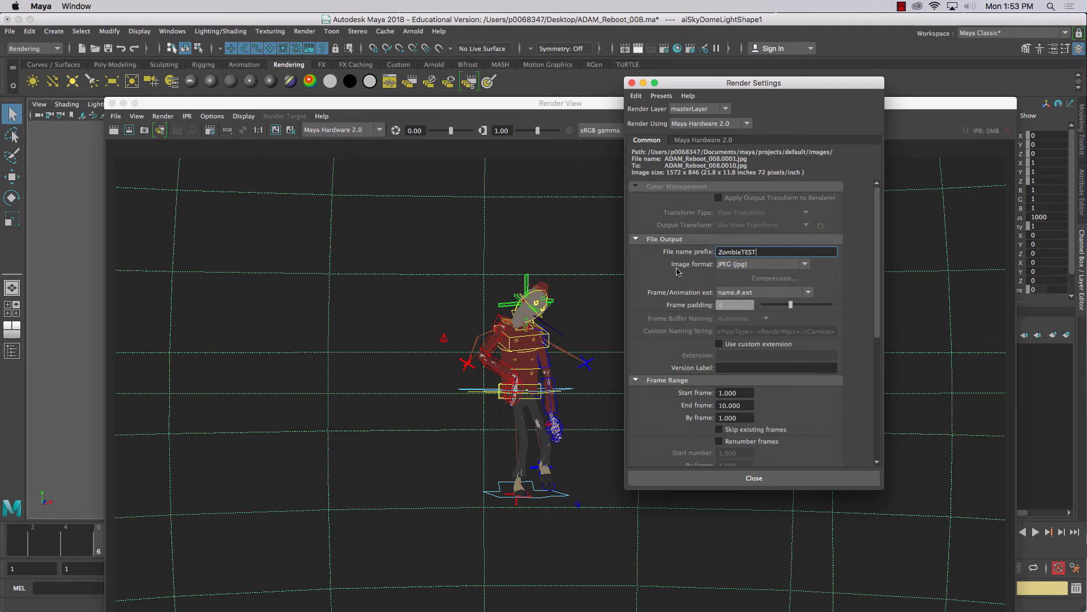
click(726, 294)
click(732, 372)
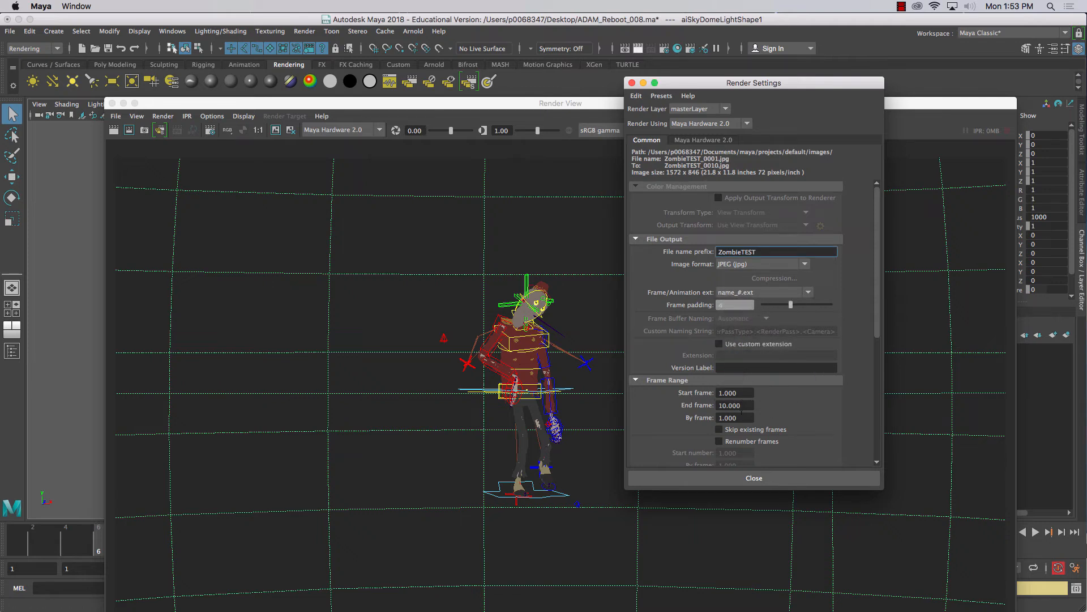
Keep persp as the renderable camera and set the image size preset to HD 720
scroll(696, 272, down, 5)
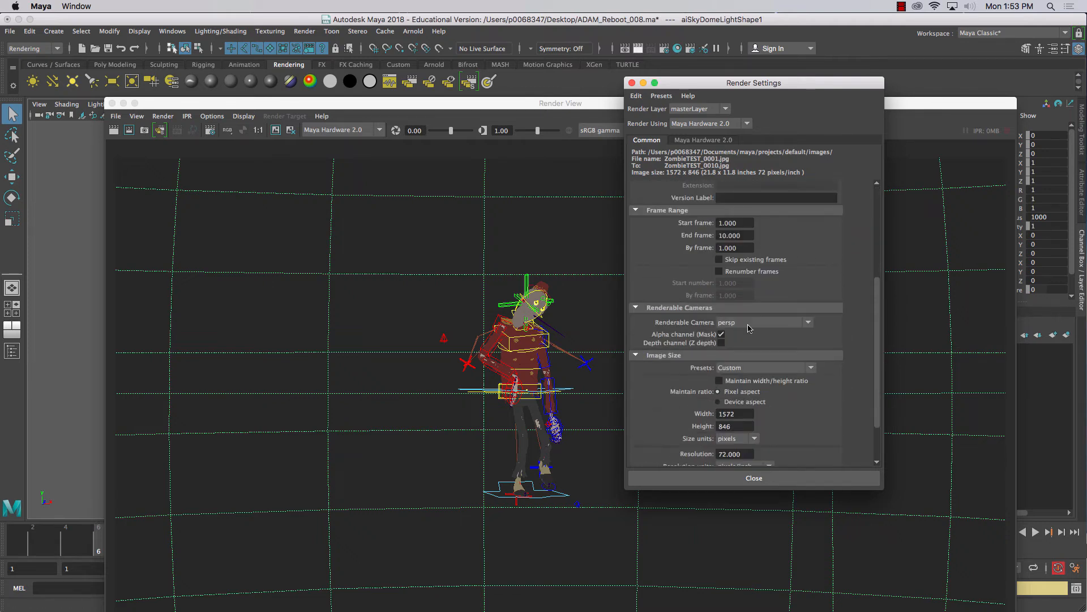
click(751, 323)
click(746, 326)
click(767, 368)
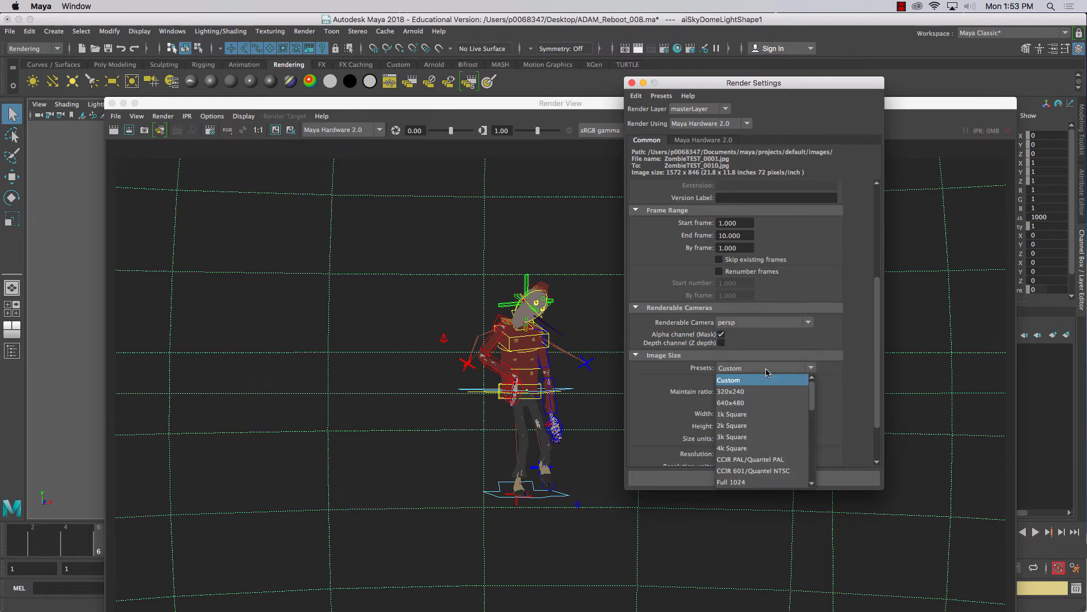
scroll(811, 429, down, 3)
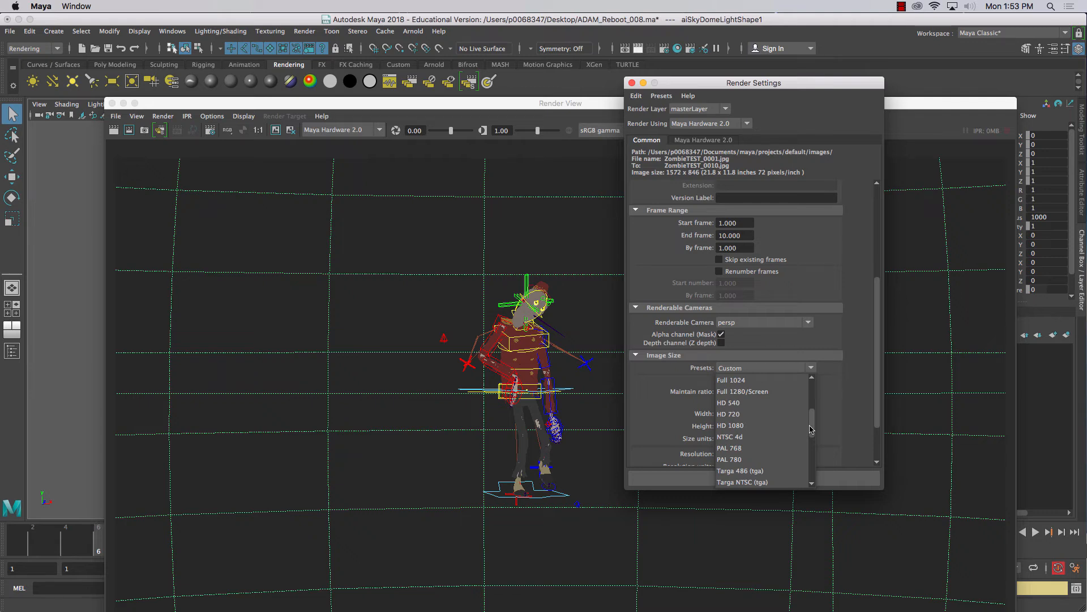
click(739, 414)
Expand the Render Options section of the render settings and redo the Maya Hardware 2.0 render at the HD 720 size
scroll(772, 425, down, 3)
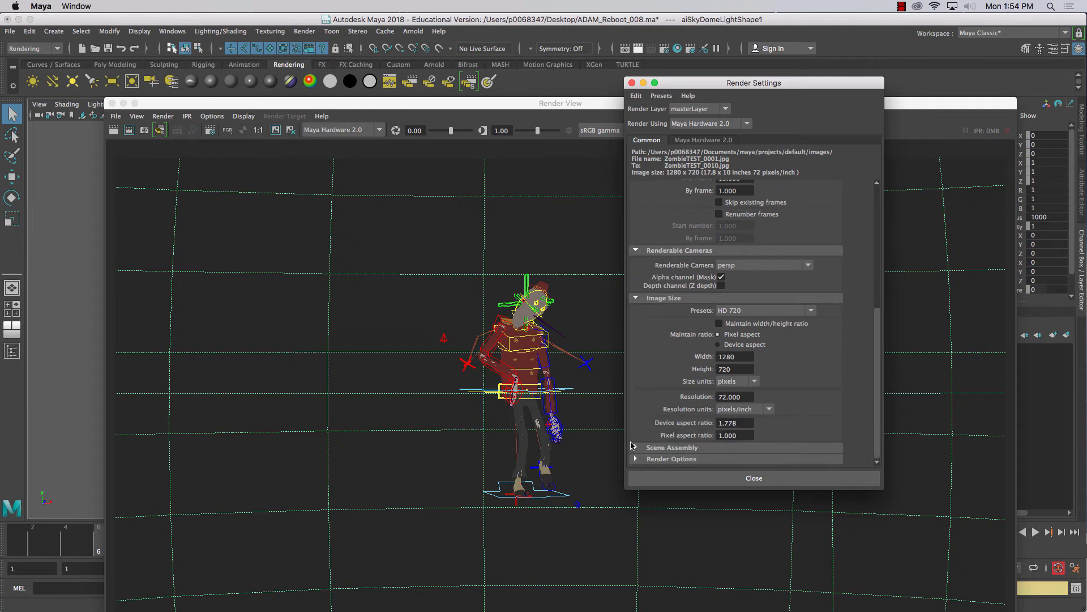
click(663, 458)
scroll(661, 428, down, 5)
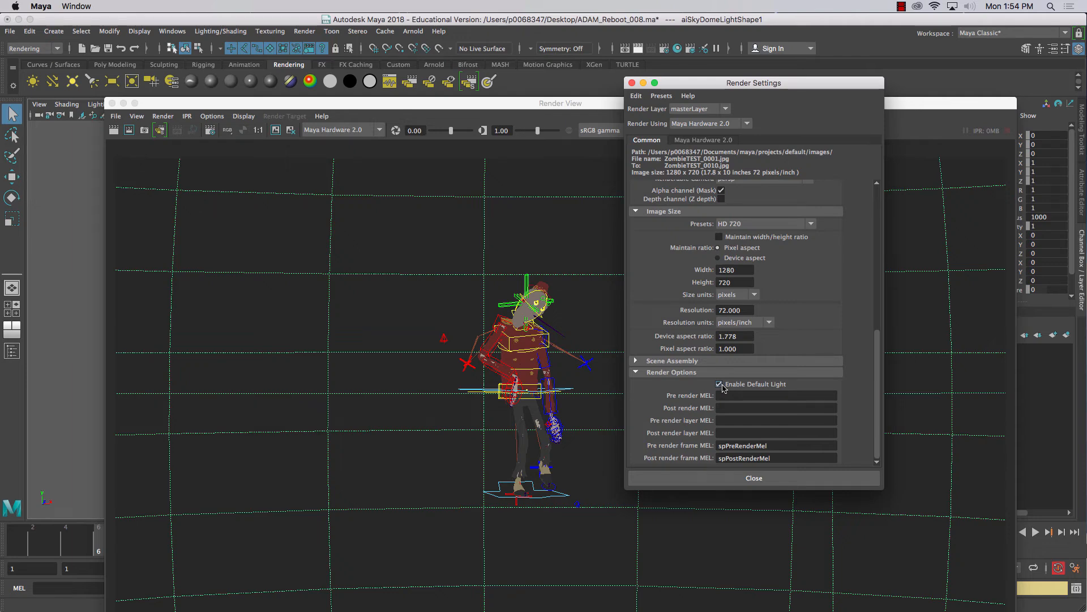
click(111, 134)
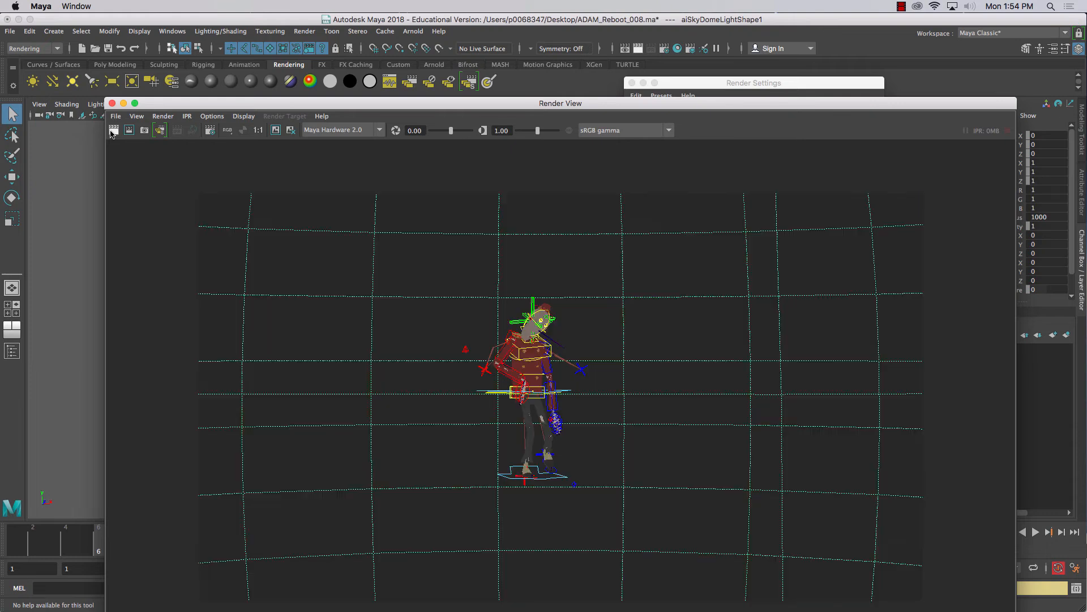
Switch the renderer to Maya Software and redo the render
click(342, 130)
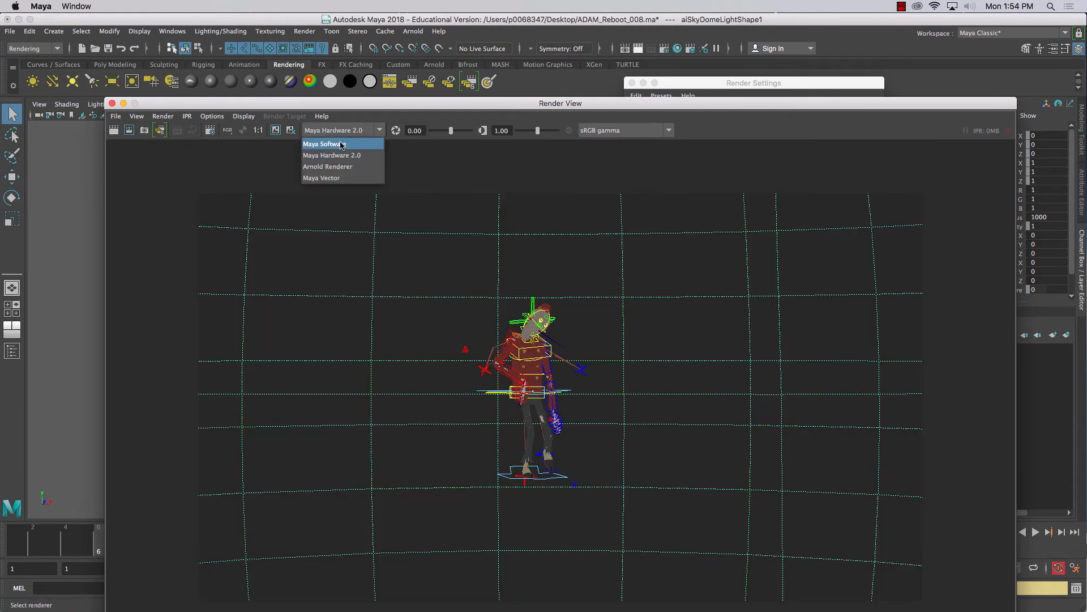
click(325, 143)
click(114, 131)
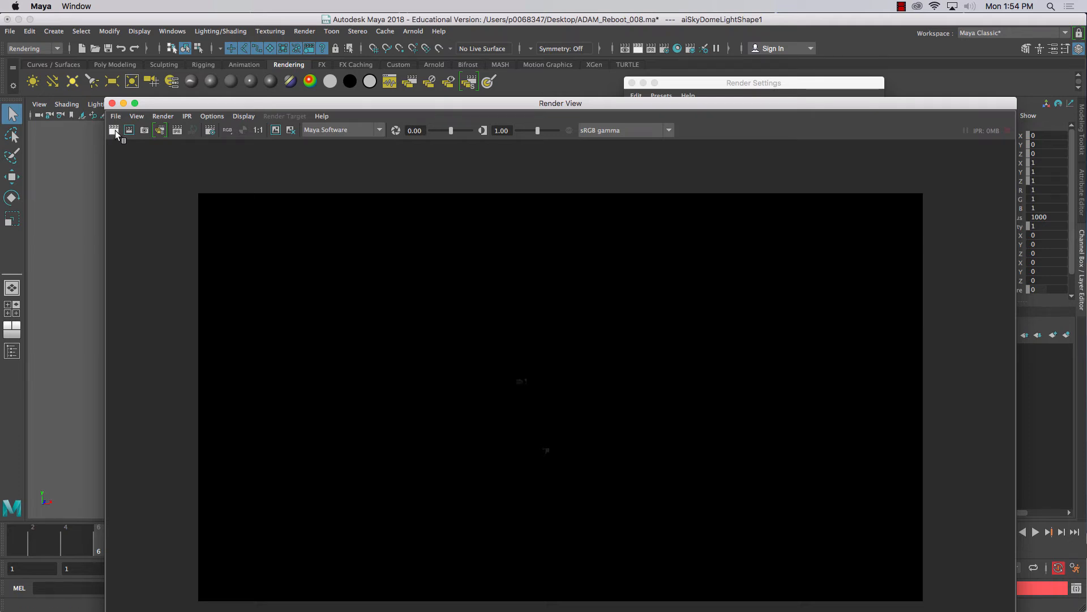
Close the Render View, deselect the skydome light and render the current frame again with Maya Software
drag(547, 104, 610, 57)
click(175, 57)
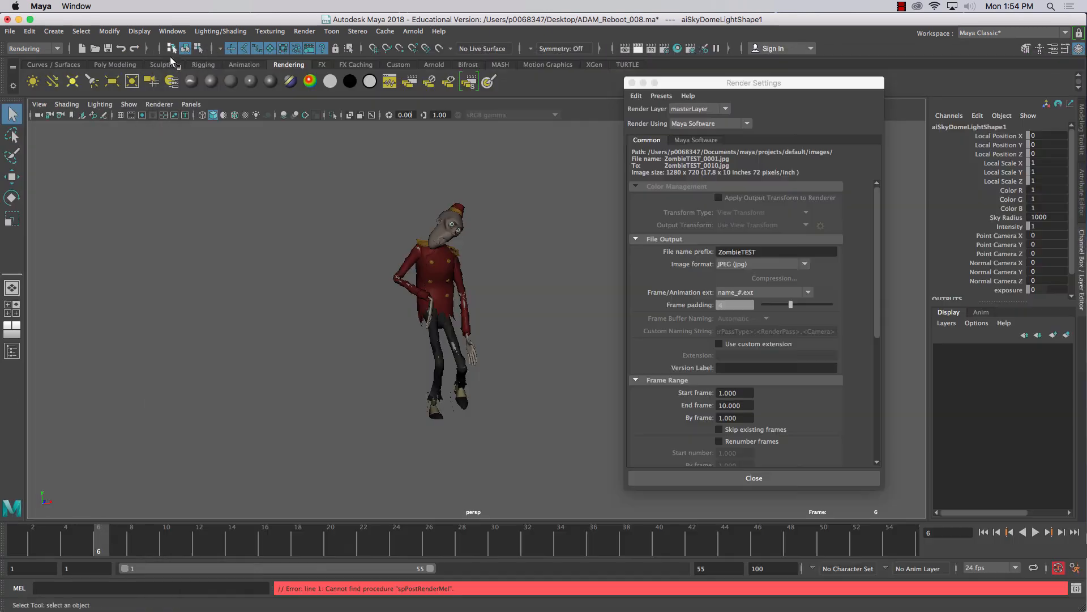
click(589, 202)
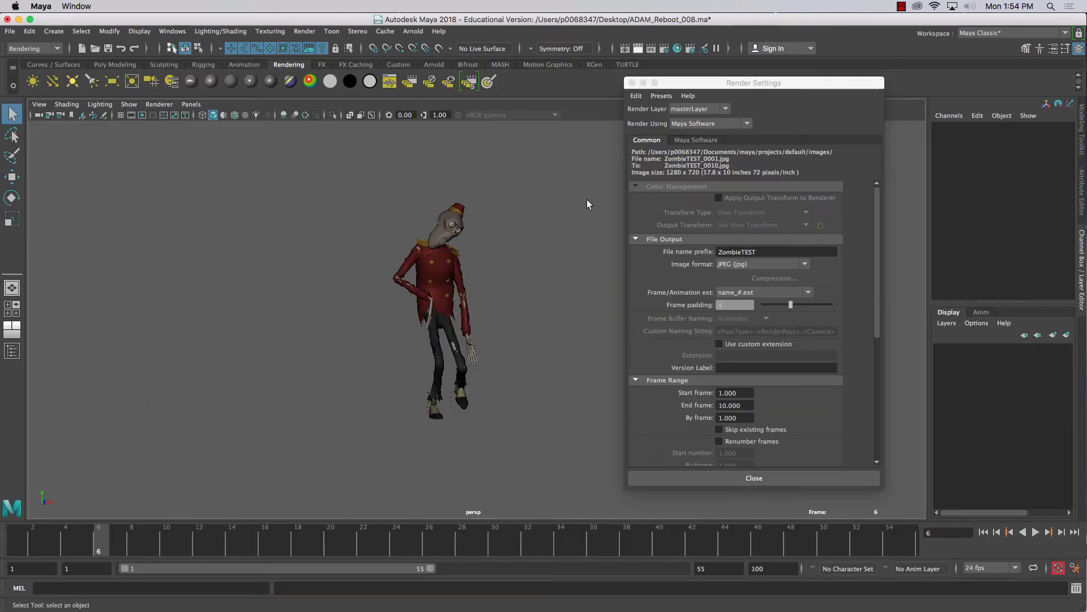
click(637, 50)
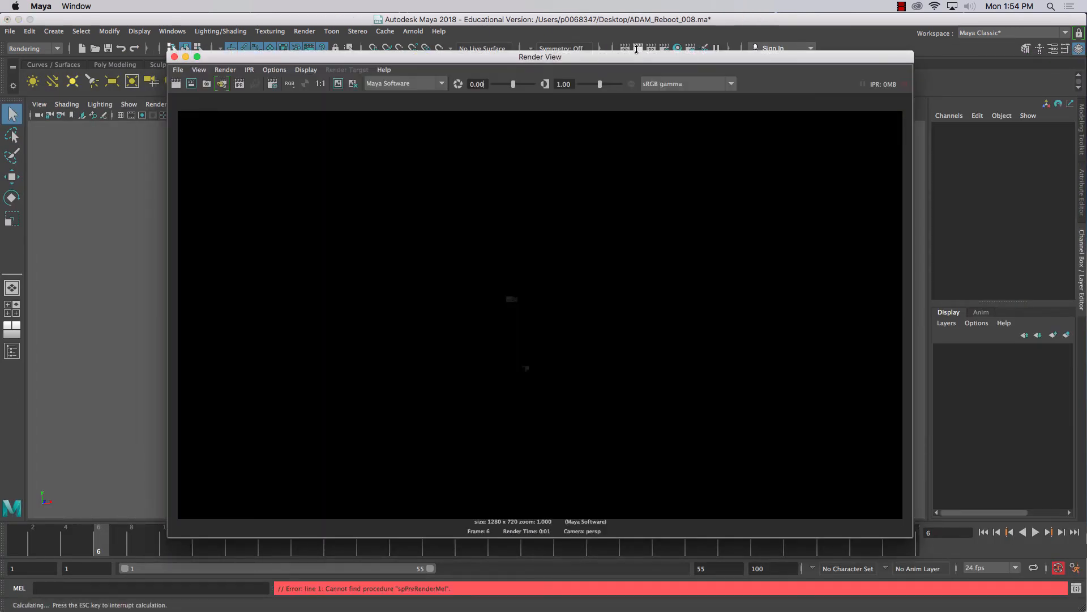
Switch the renderer back to Maya Hardware 2.0 and redo the render of the current frame
click(394, 85)
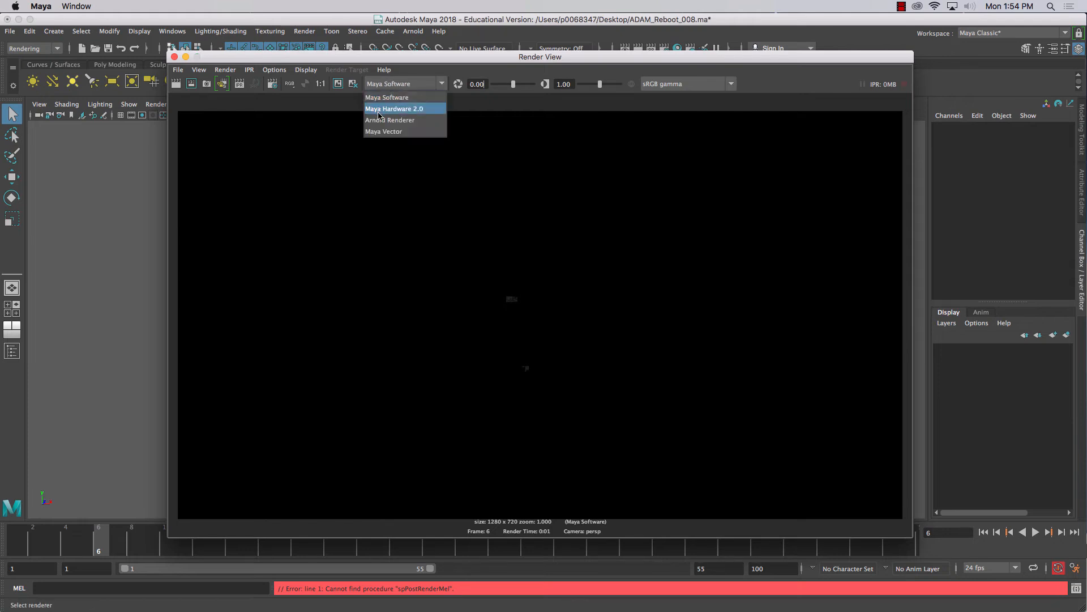
click(381, 109)
click(176, 84)
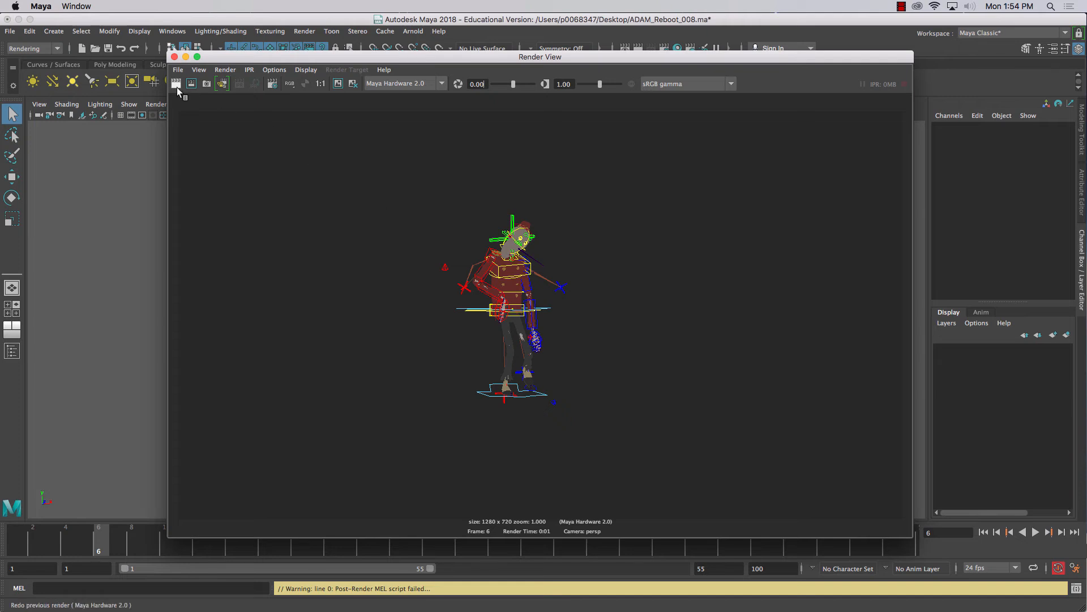
click(177, 70)
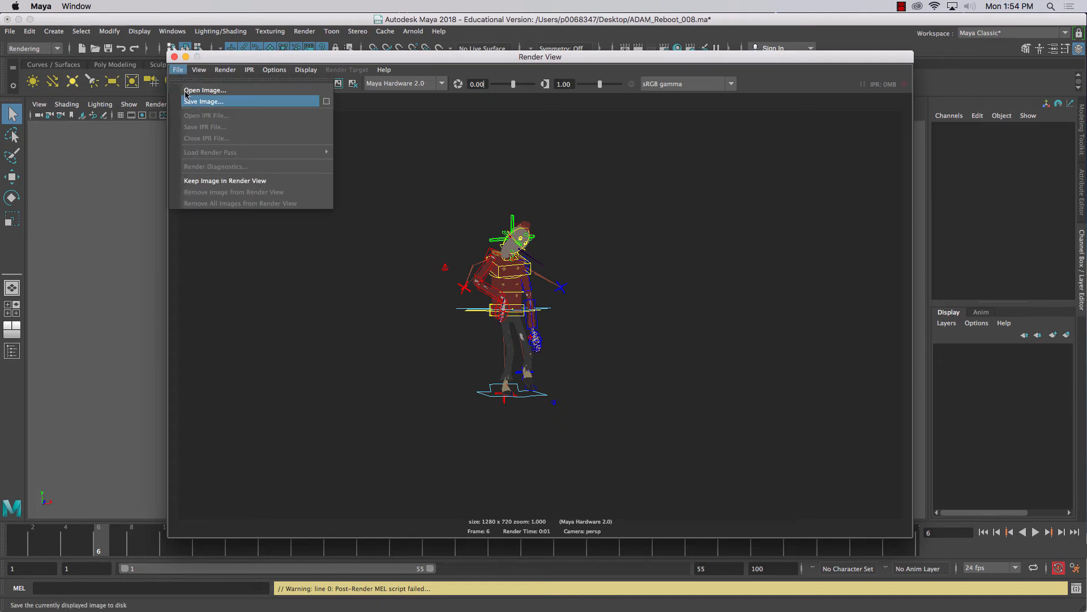
Render the HD 720 frame with the Arnold Renderer and close the Render View
click(412, 85)
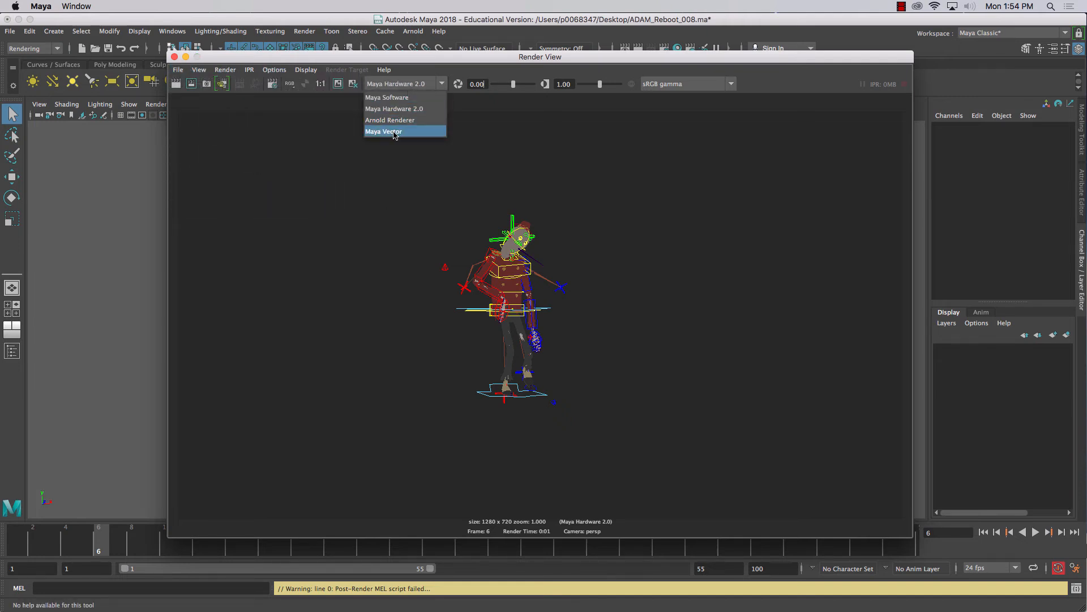
click(386, 121)
click(174, 83)
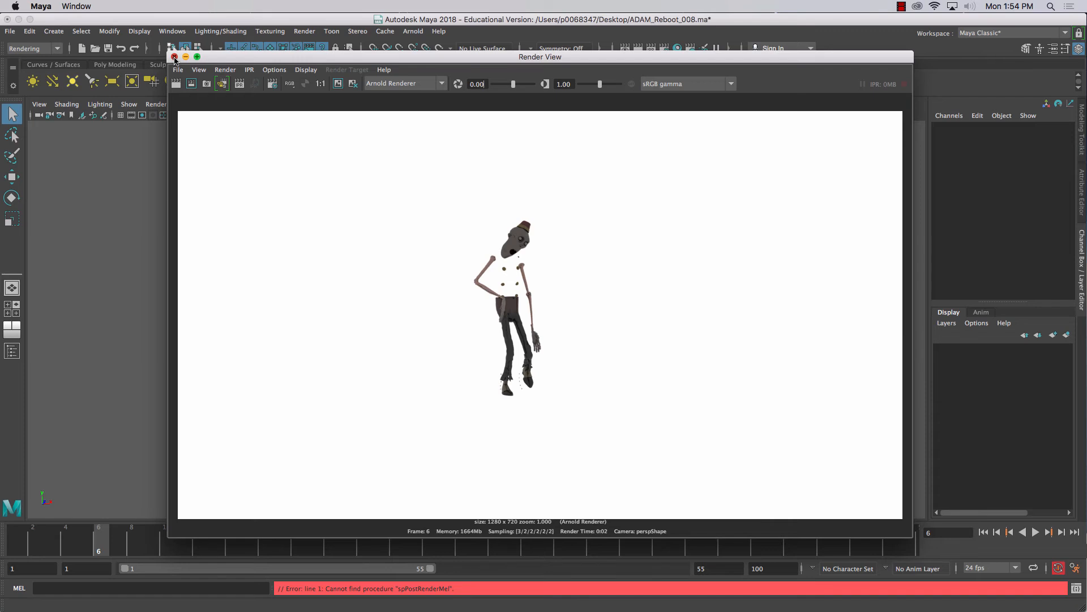
click(175, 57)
Examine the MEL script fields in the Arnold Renderer's Render Options and collapse that section again
scroll(698, 412, down, 3)
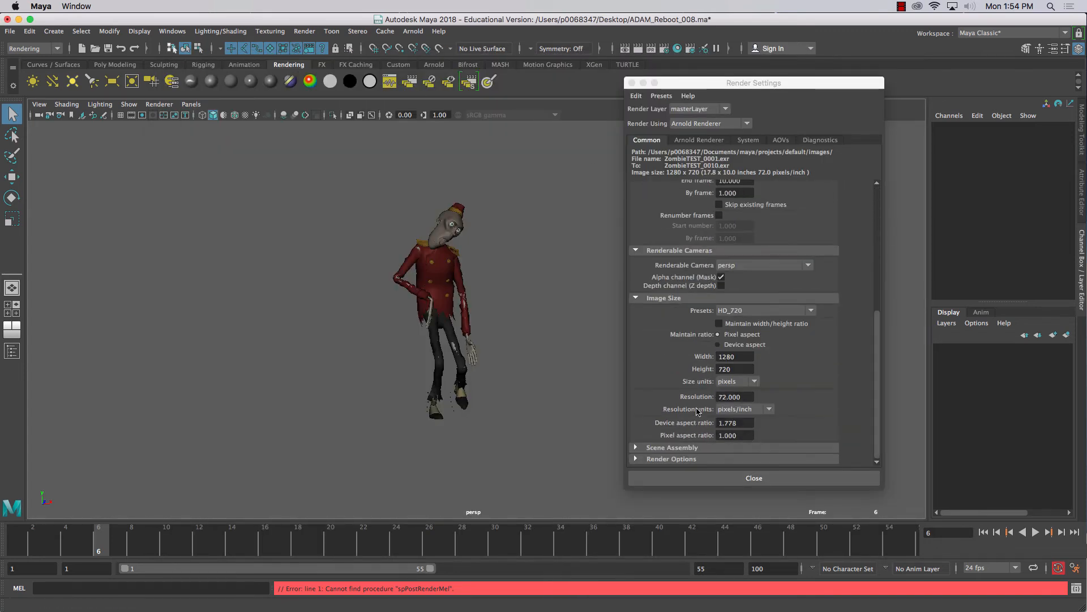
click(650, 459)
scroll(655, 430, down, 3)
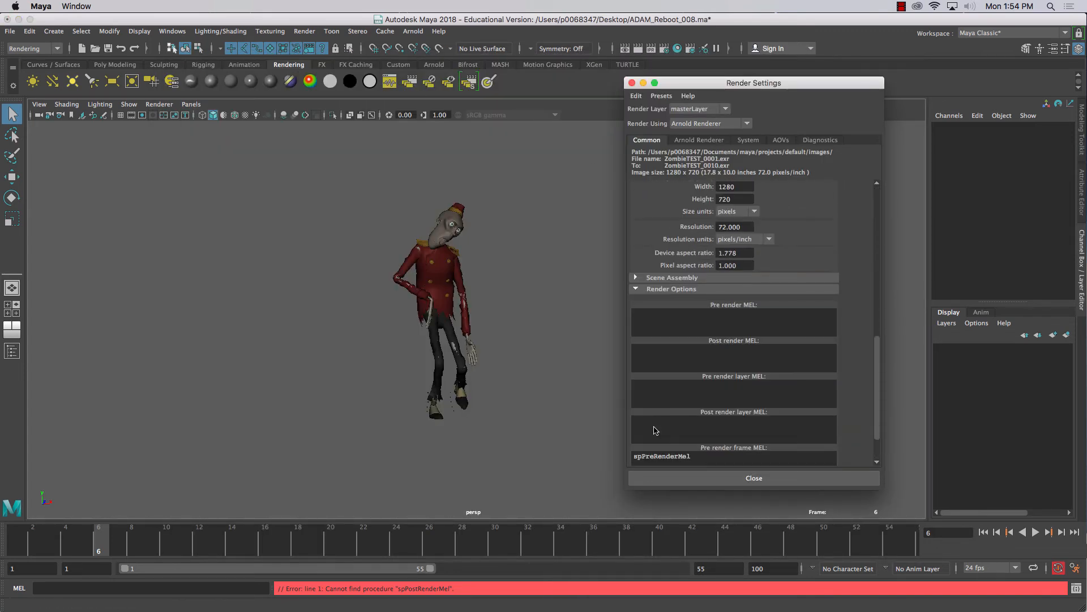
click(646, 290)
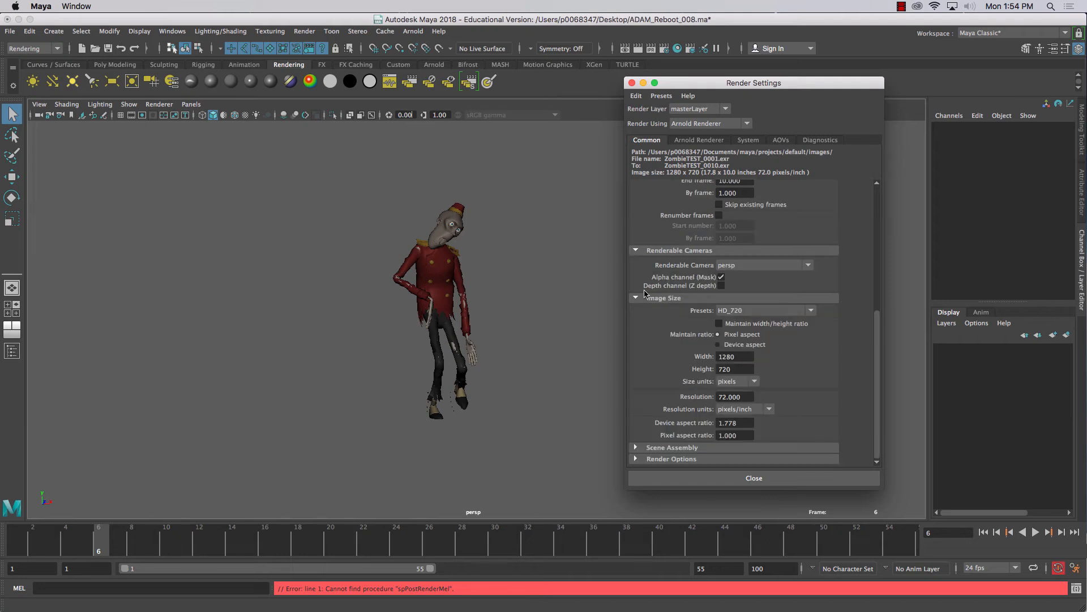
Set the render settings to use Maya Hardware 2.0 and expand its Render Options section
click(693, 124)
click(702, 146)
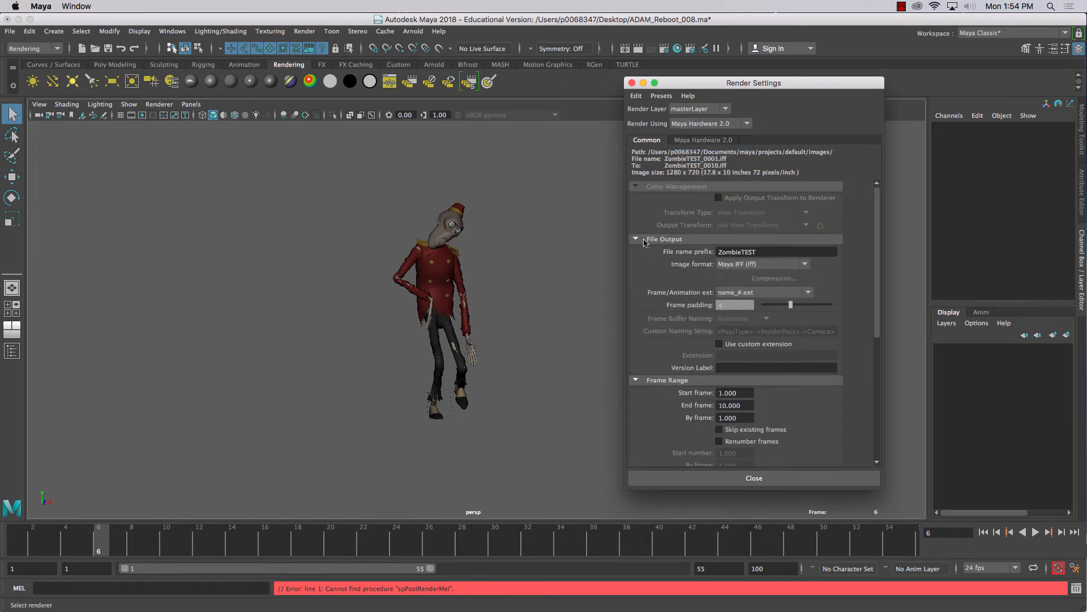
scroll(659, 294, down, 5)
click(647, 459)
scroll(648, 436, down, 2)
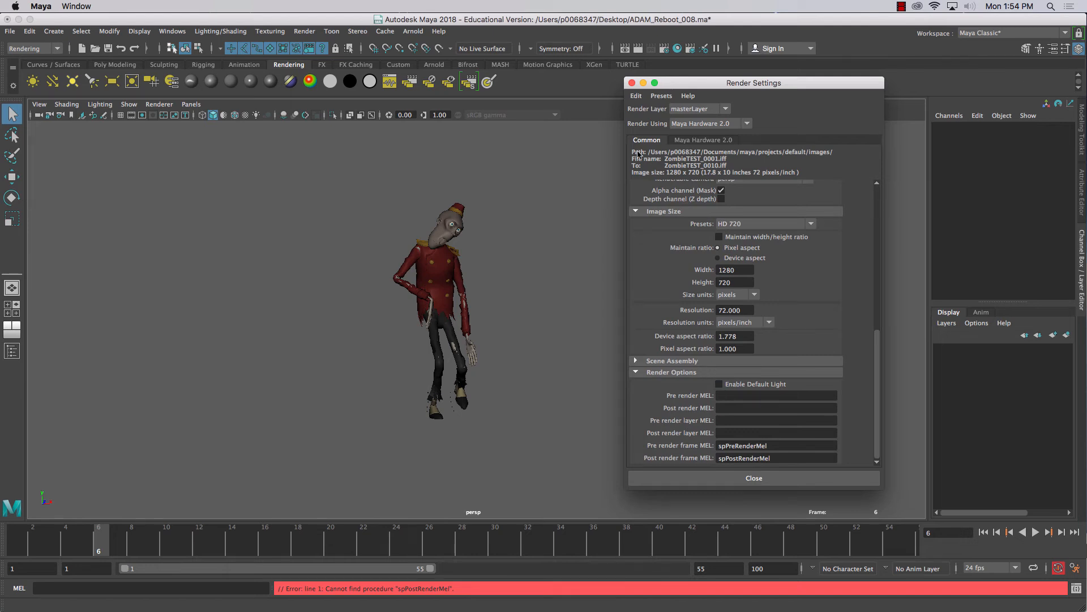
Keep Maya Hardware 2.0 as the renderer and render the current frame from the main window
click(702, 124)
click(703, 125)
click(637, 50)
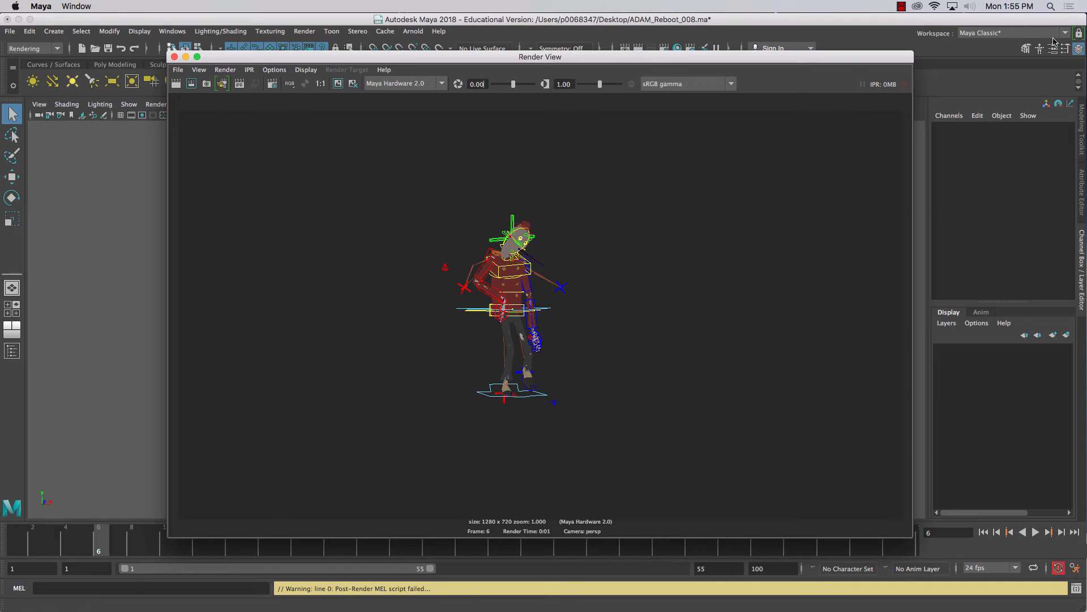
click(908, 10)
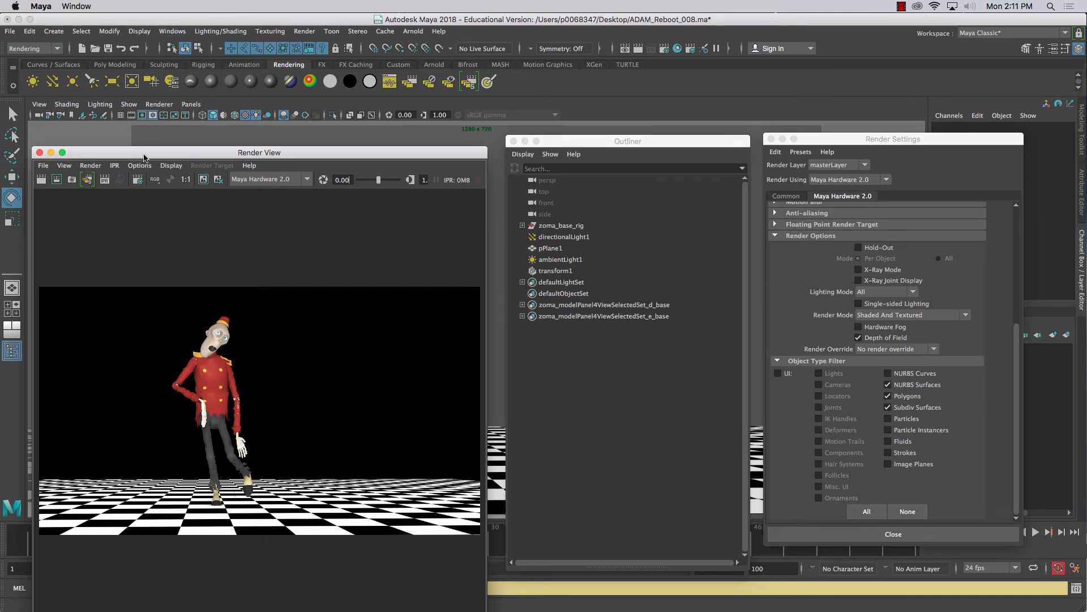
Move the Render View clear of its status information and review the Maya Hardware 2.0 and Common render settings
drag(144, 157, 138, 111)
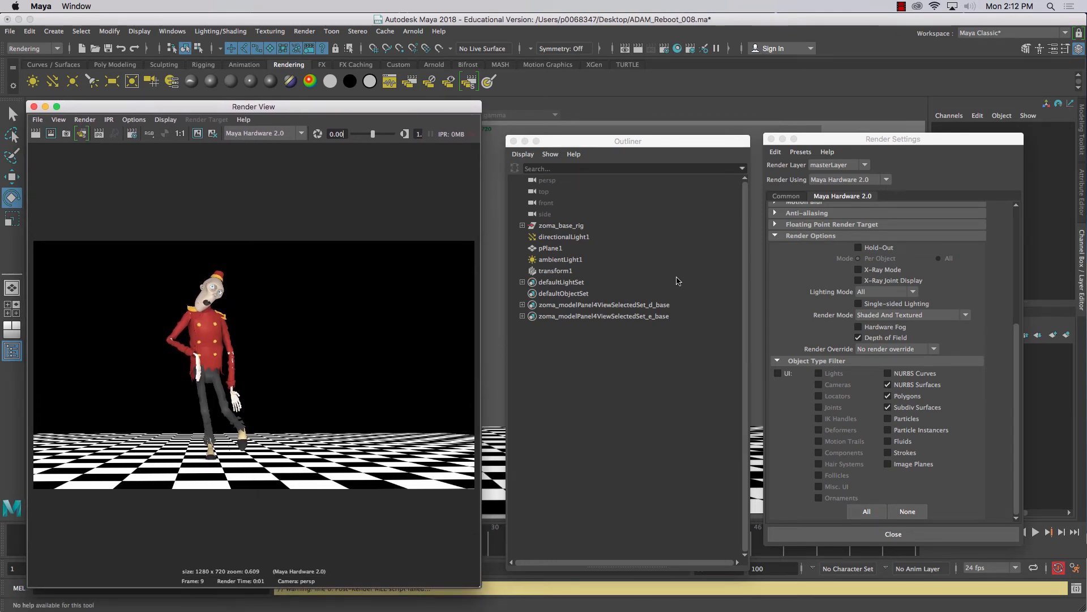
scroll(796, 286, up, 5)
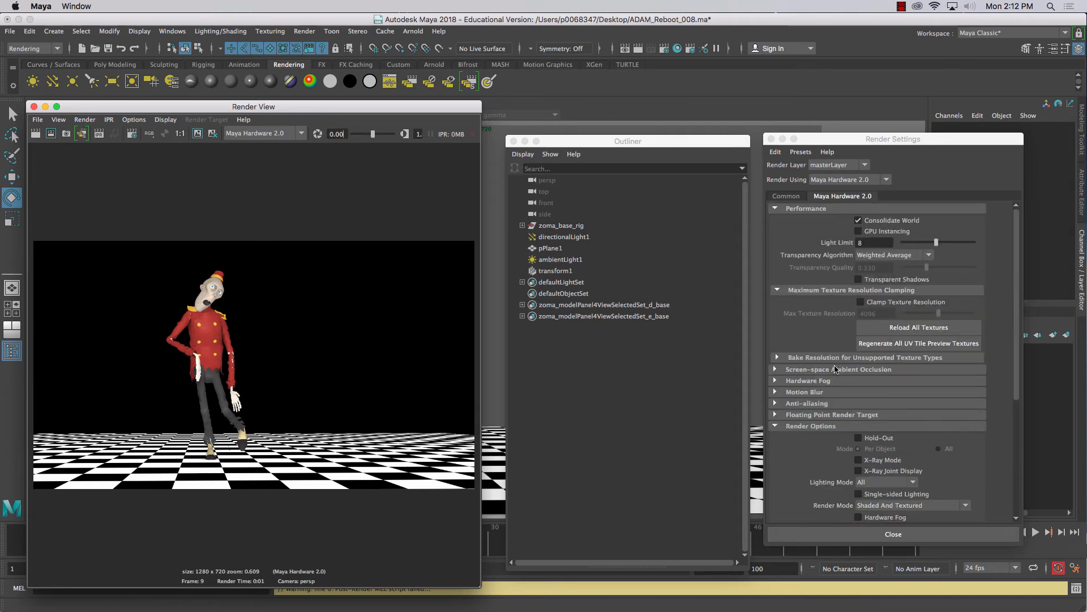
scroll(836, 369, down, 4)
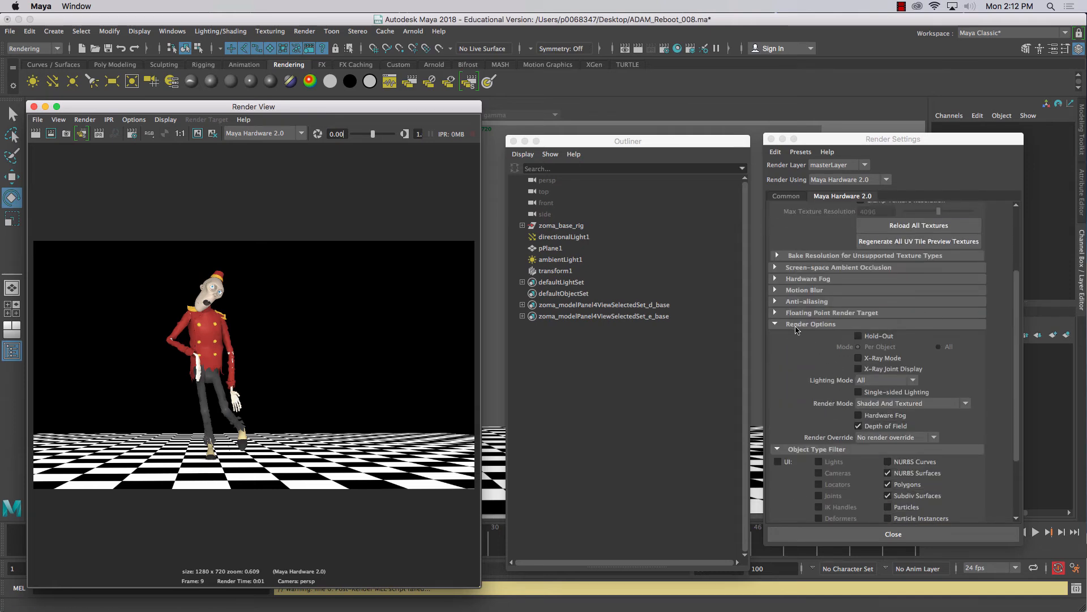
scroll(796, 329, up, 4)
click(786, 196)
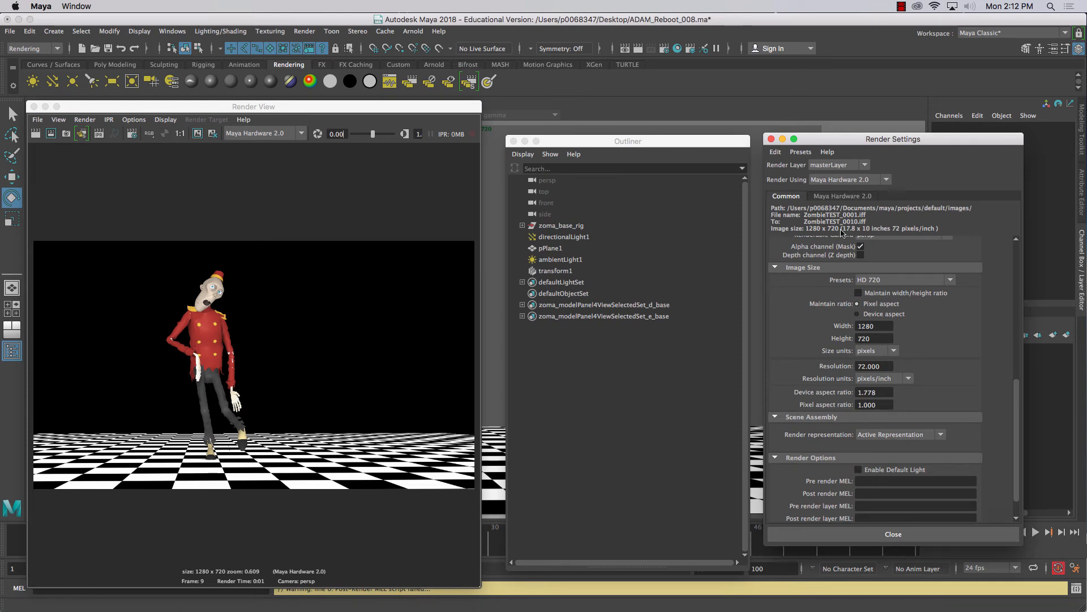
Set the Maya Hardware 2.0 Lighting Mode to Full Ambient and re-render the current frame
click(835, 197)
scroll(860, 395, down, 5)
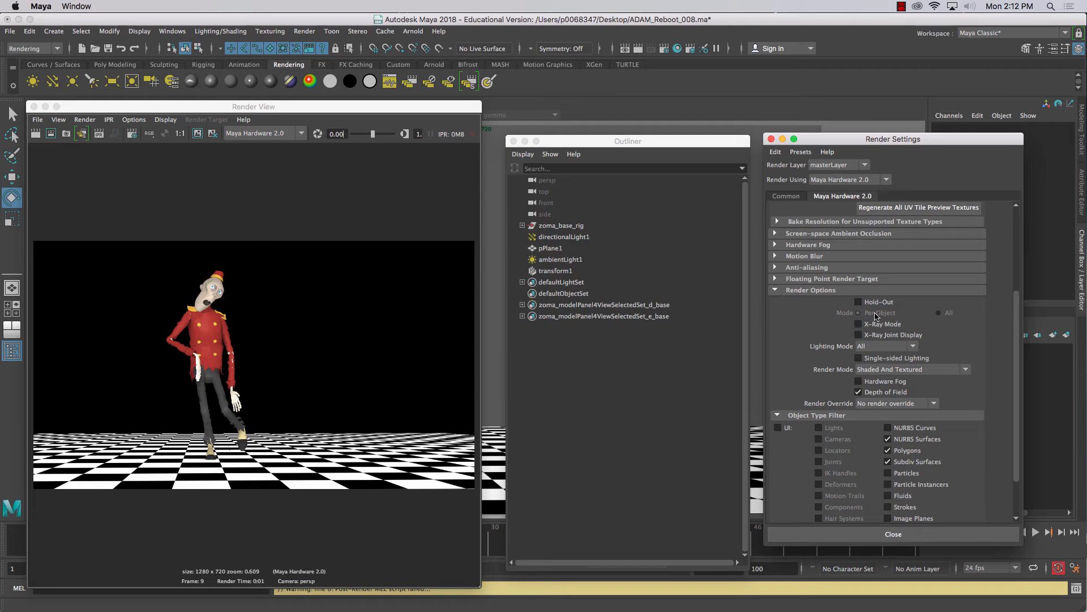
click(886, 346)
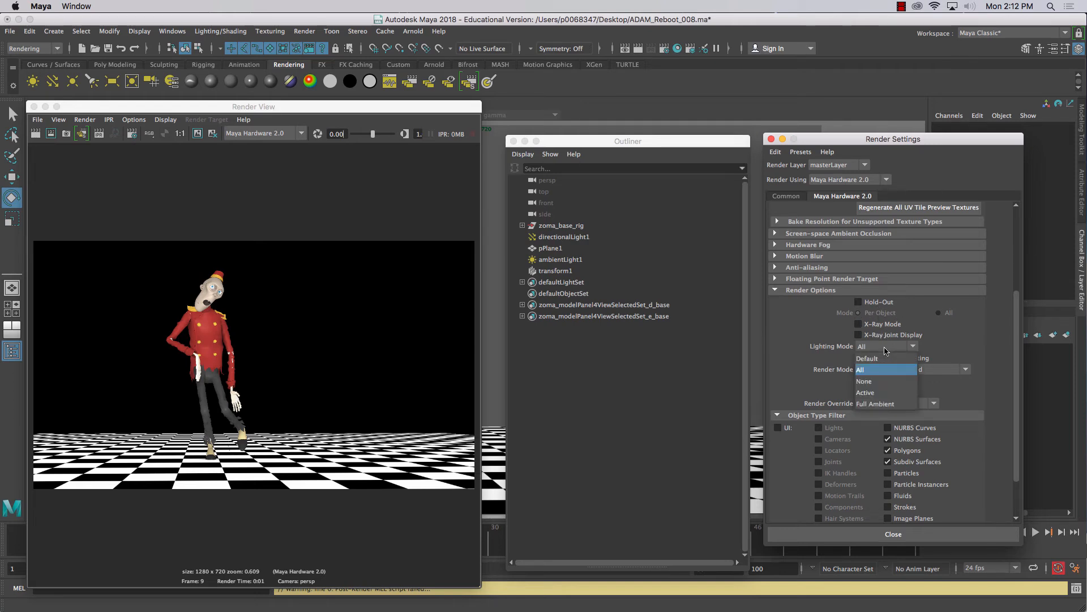
click(876, 403)
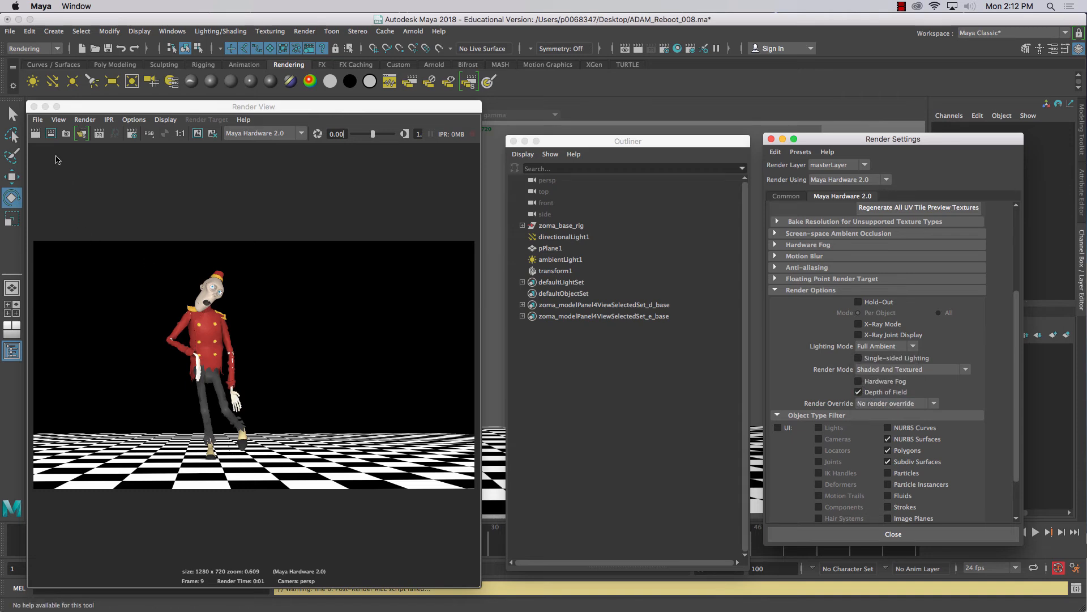
click(35, 136)
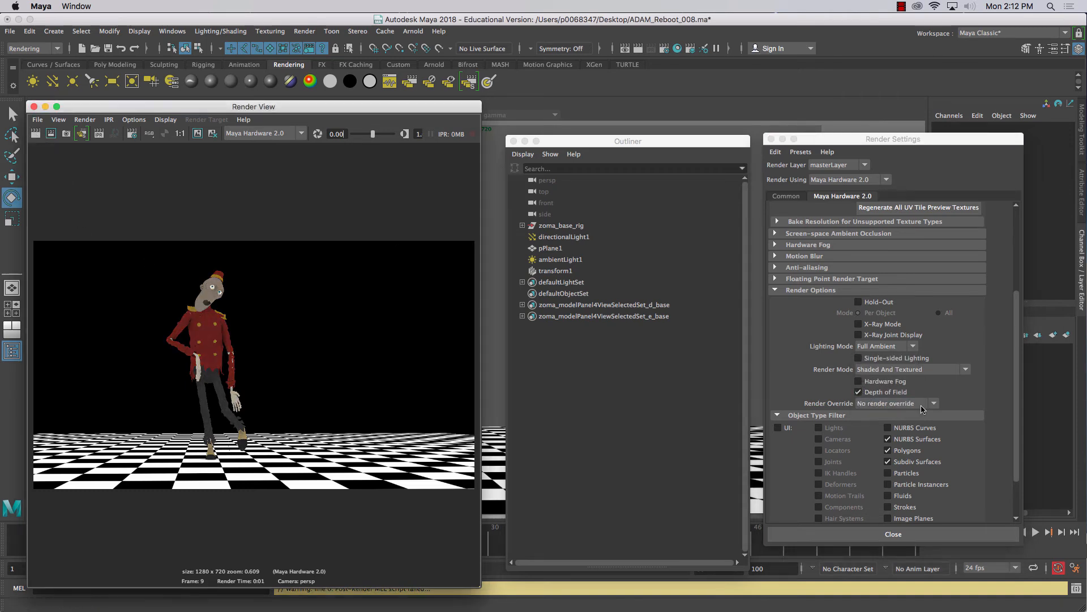
Set the Lighting Mode back to All and re-render the frame
click(885, 346)
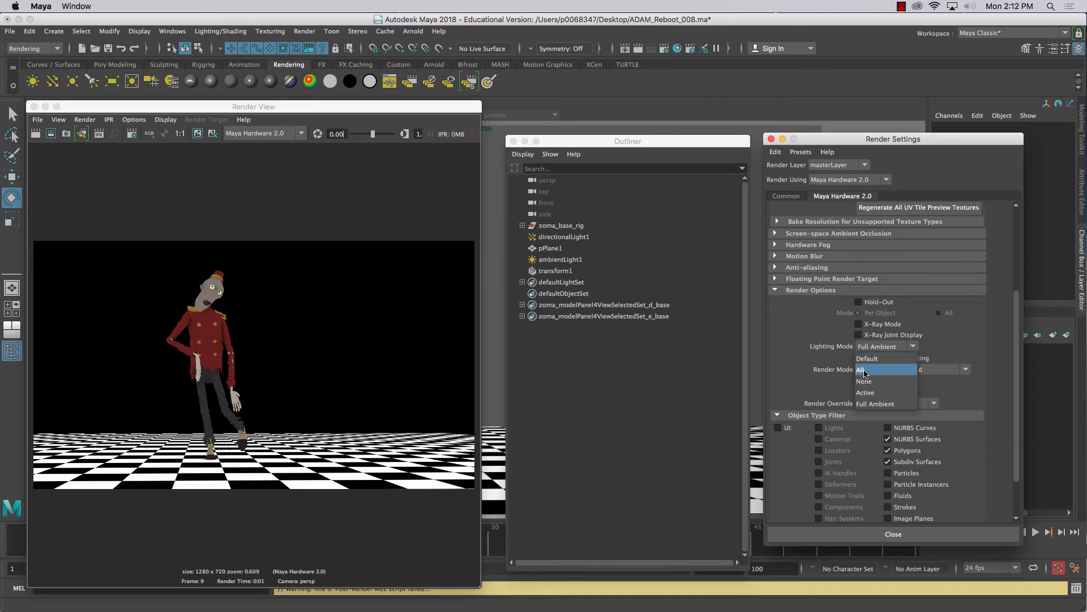
click(861, 369)
click(36, 136)
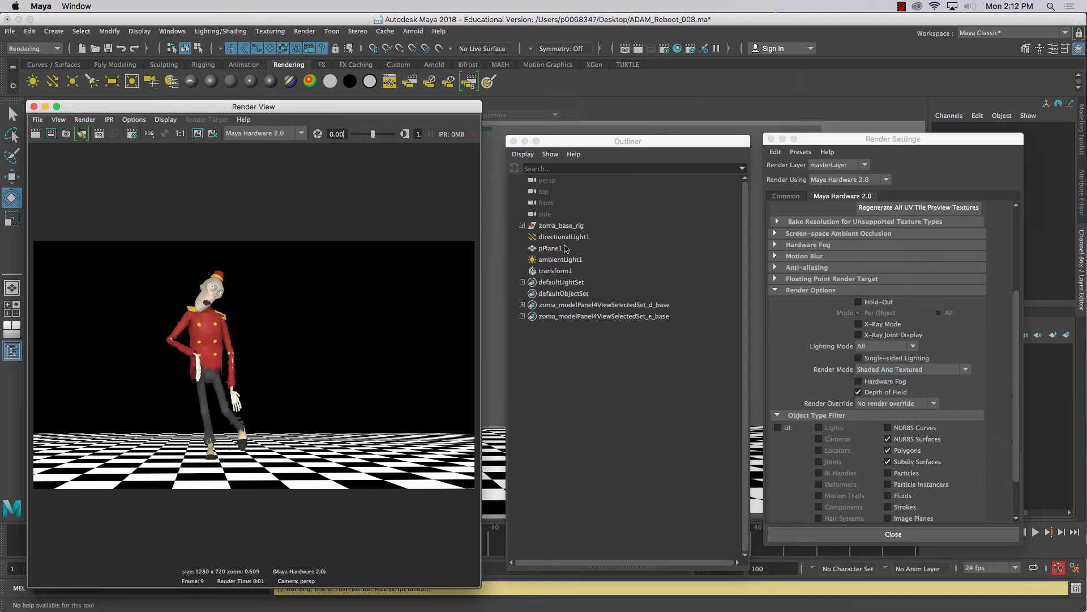
Set directionalLight1's intensity to 2 in its attributes, with Render Settings moved out of the way, and re-render the frame
click(558, 262)
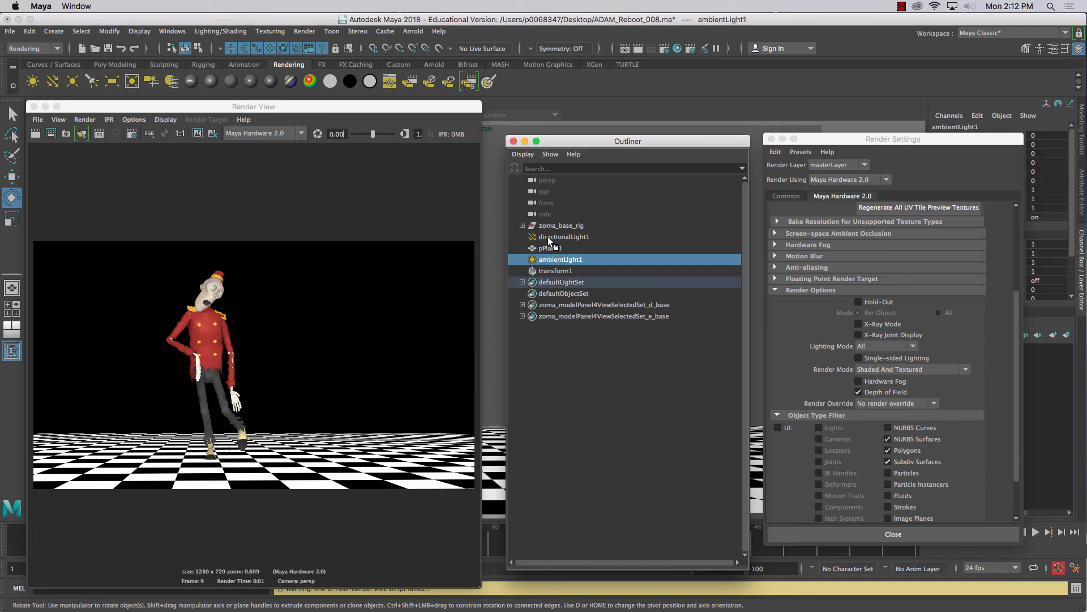
click(549, 236)
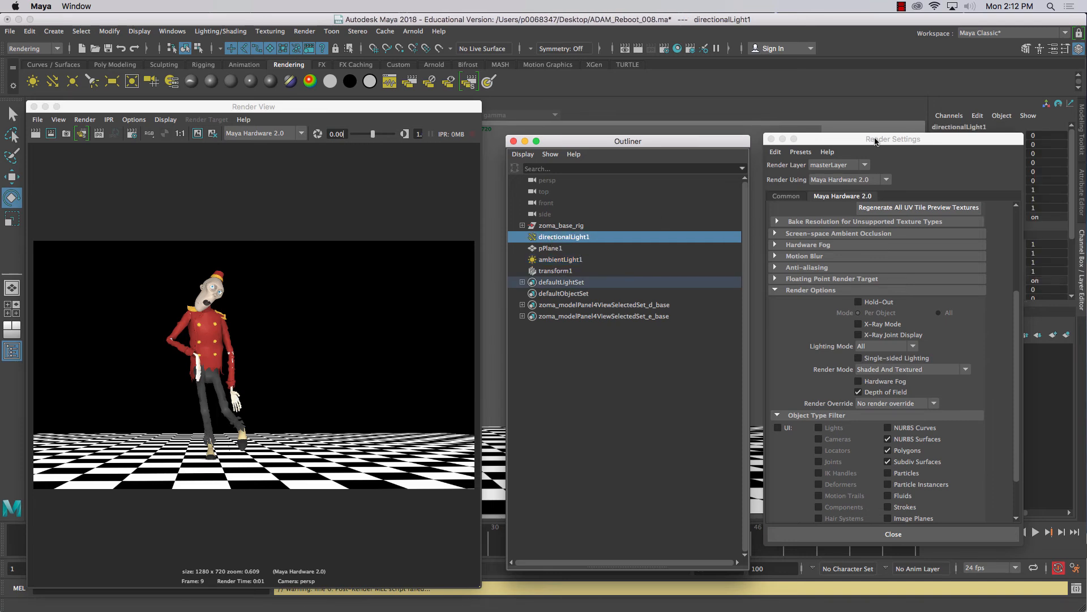
drag(875, 140, 903, 497)
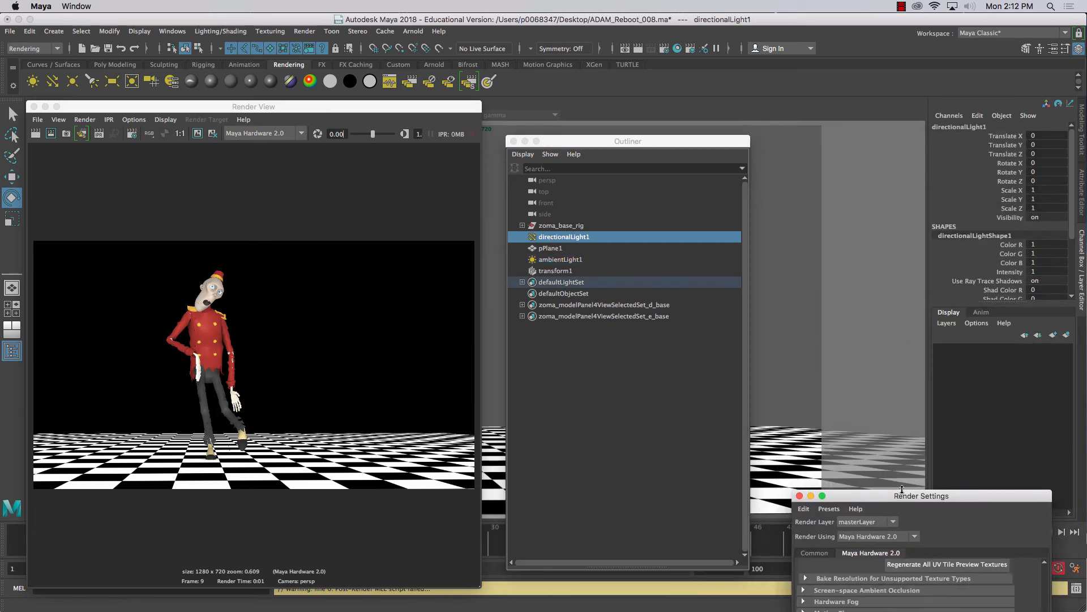
key(ctrl+a)
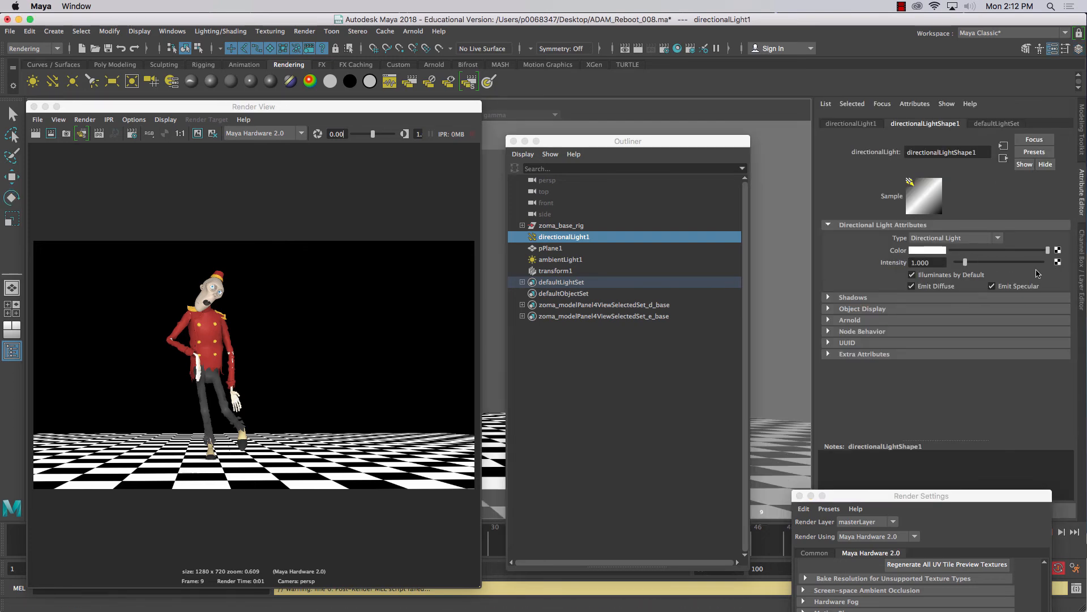
drag(938, 262, 889, 260)
text(2)
key(Return)
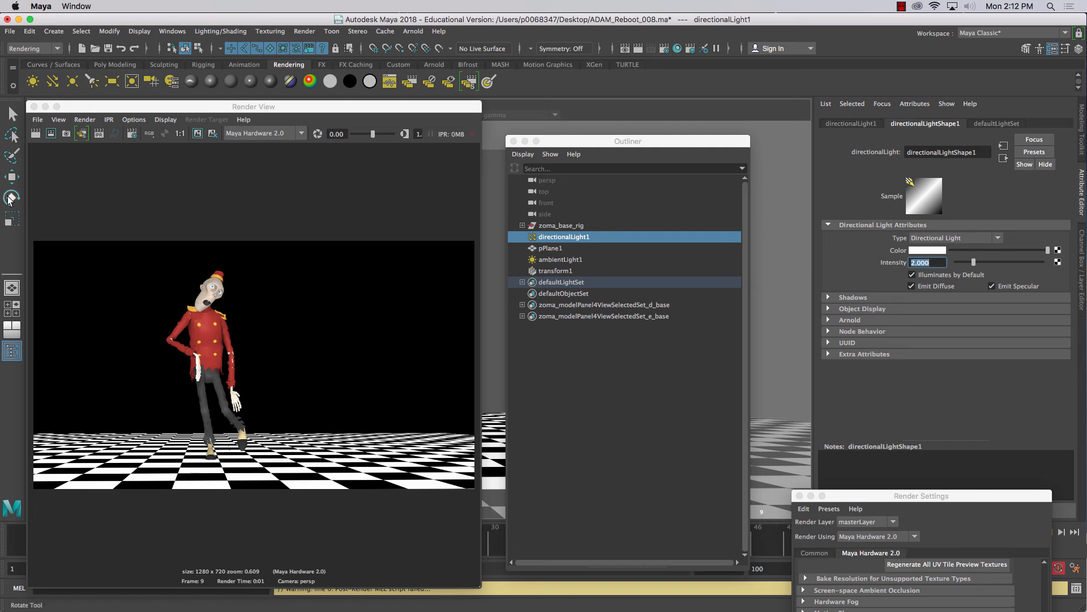
click(34, 134)
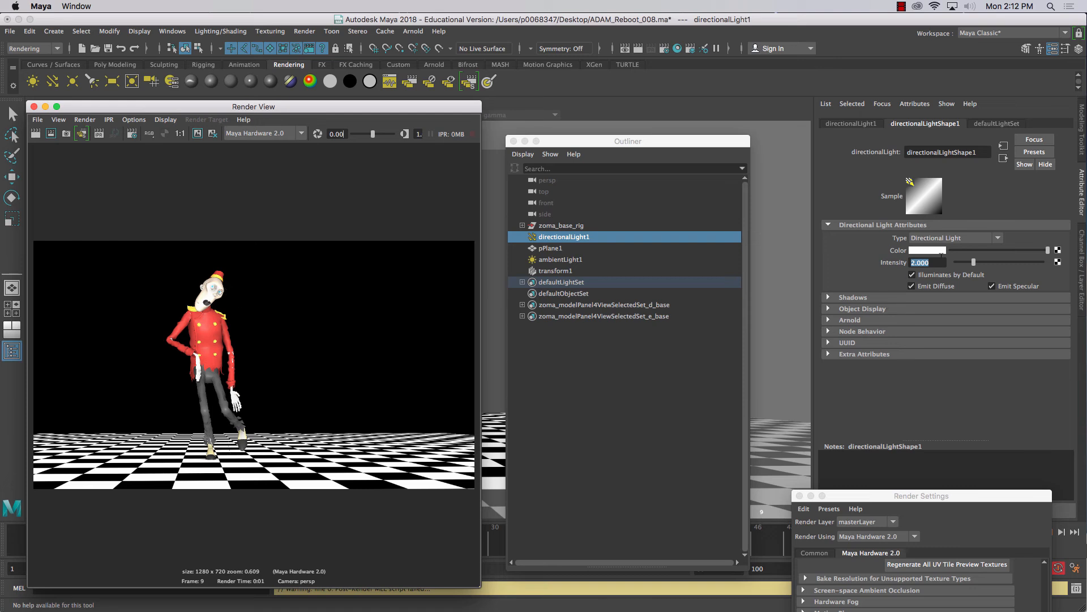
Return directionalLight1's intensity to 1
click(852, 259)
text(1)
key(Return)
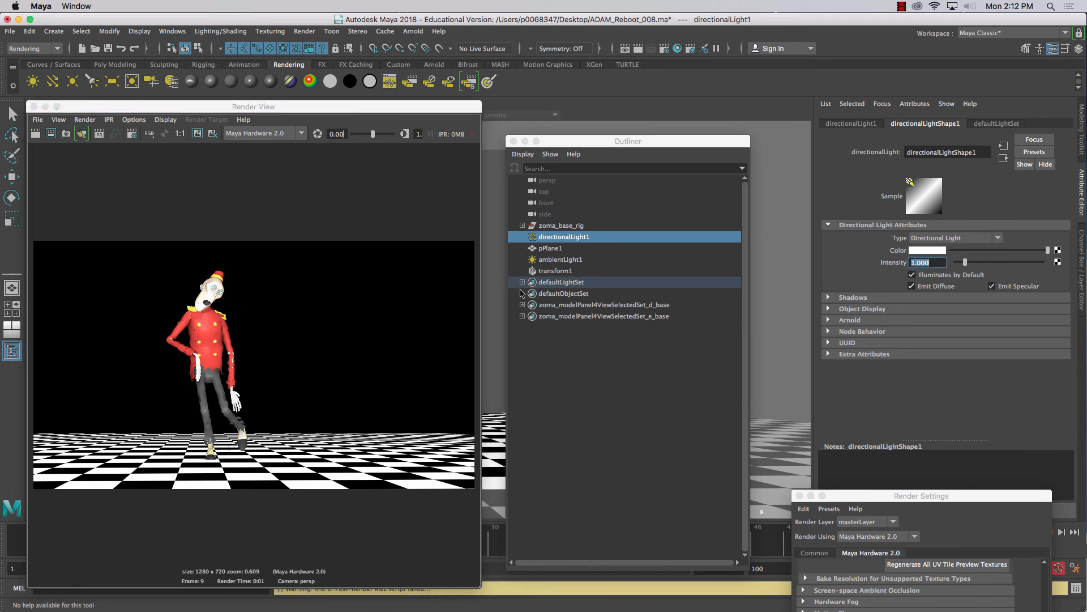
Set ambientLight1's intensity to 5 and re-render the frame
click(543, 260)
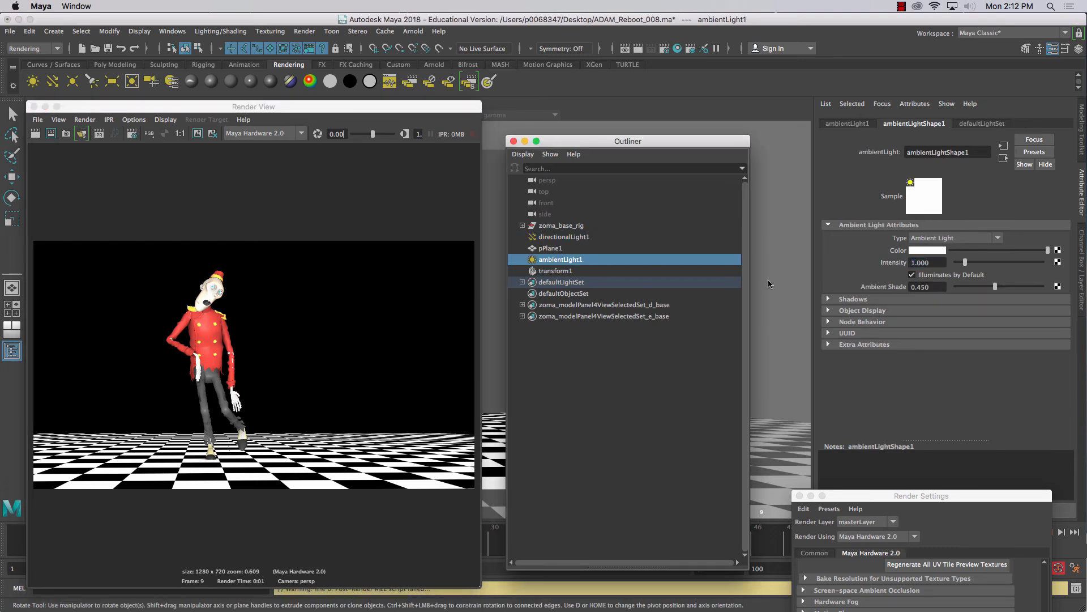
click(924, 262)
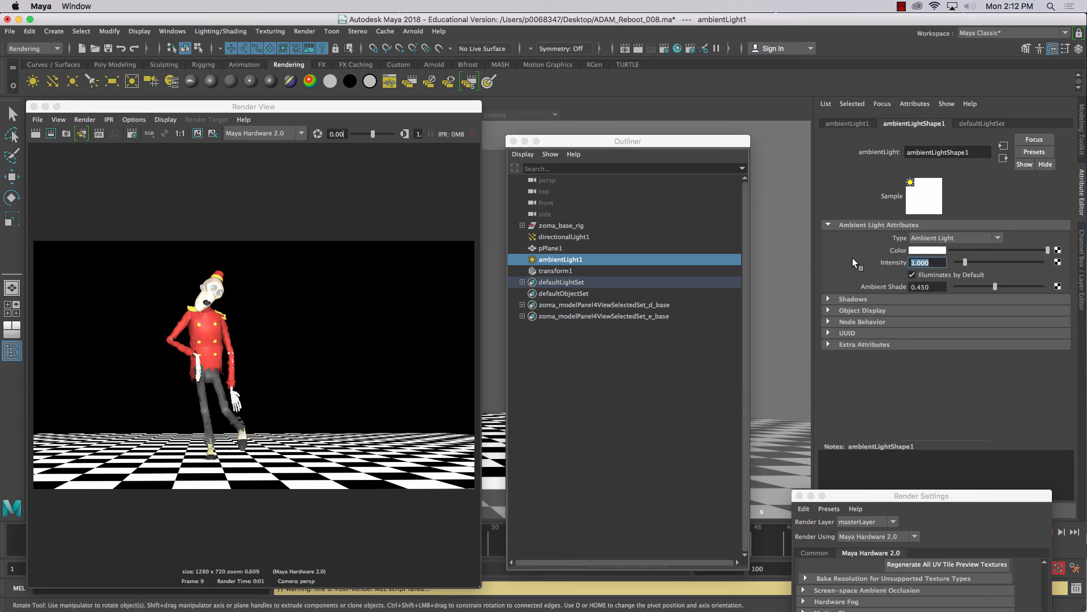
text(5)
key(Return)
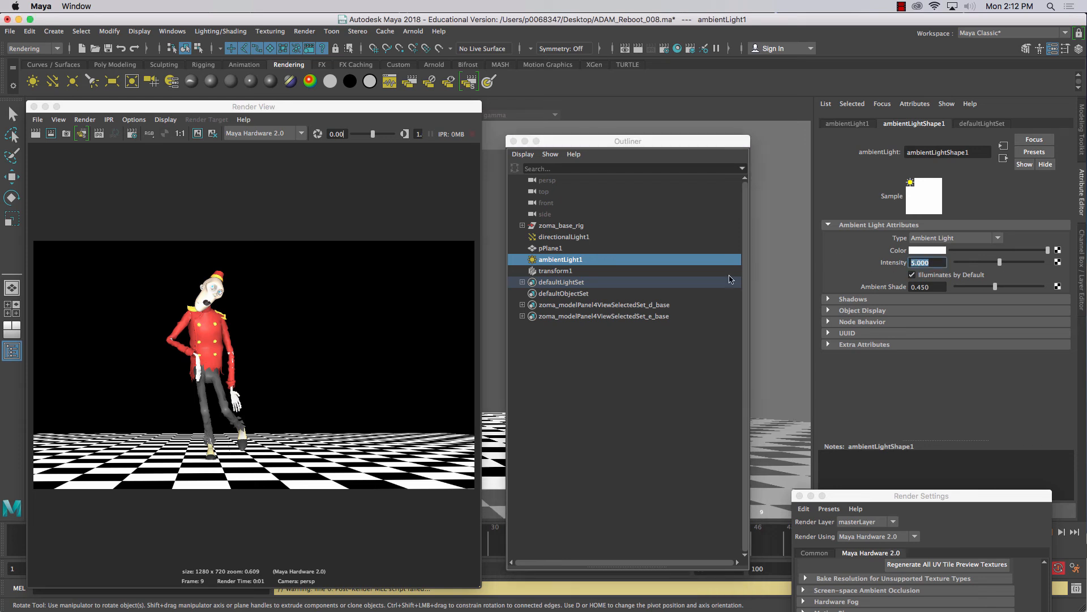
click(35, 134)
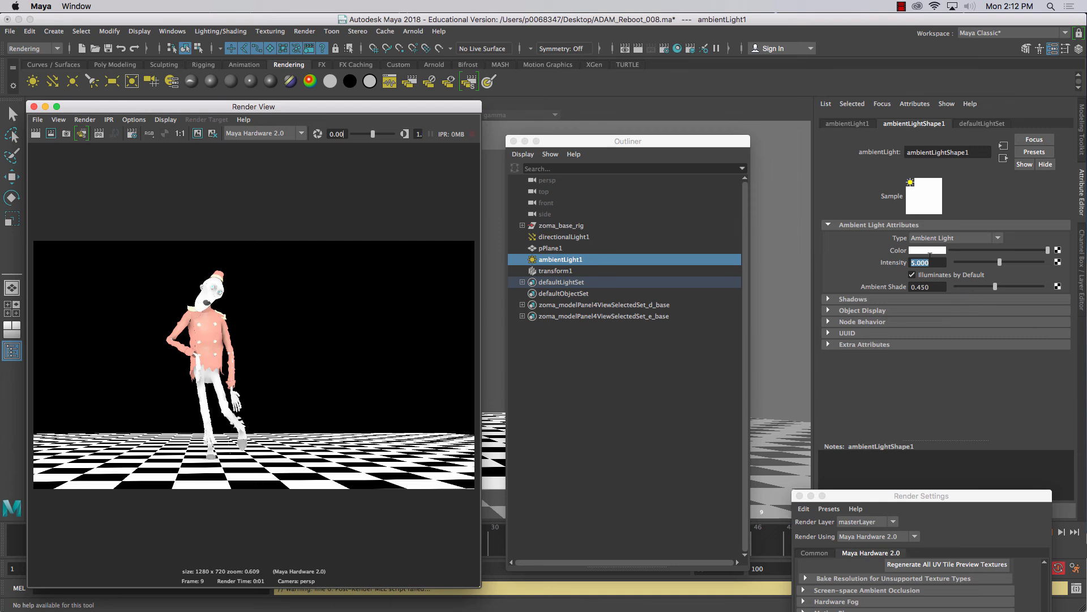
Return ambientLight1's intensity to 1 and re-render the frame
drag(937, 261, 824, 260)
text(1)
key(Return)
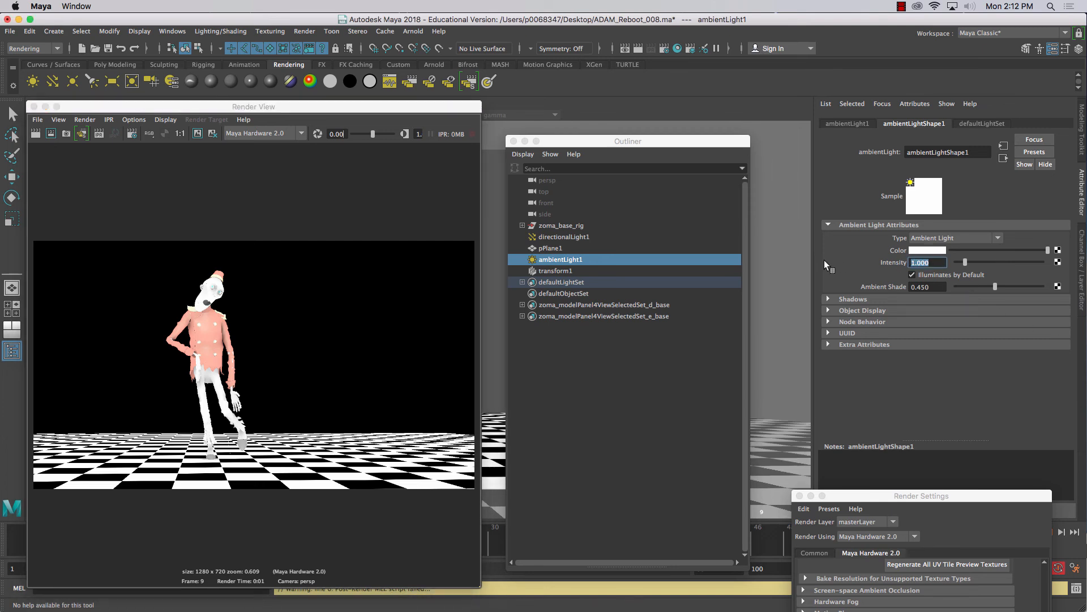
click(35, 134)
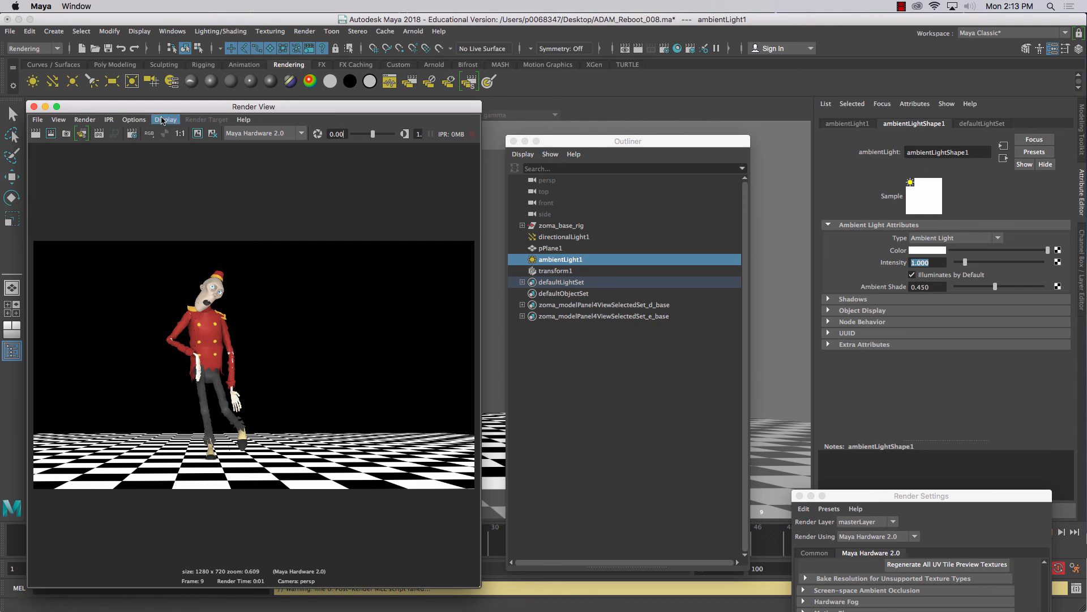
Rearrange the Render View, Outliner and Render Settings windows so the render and its settings sit side by side
drag(148, 111, 151, 91)
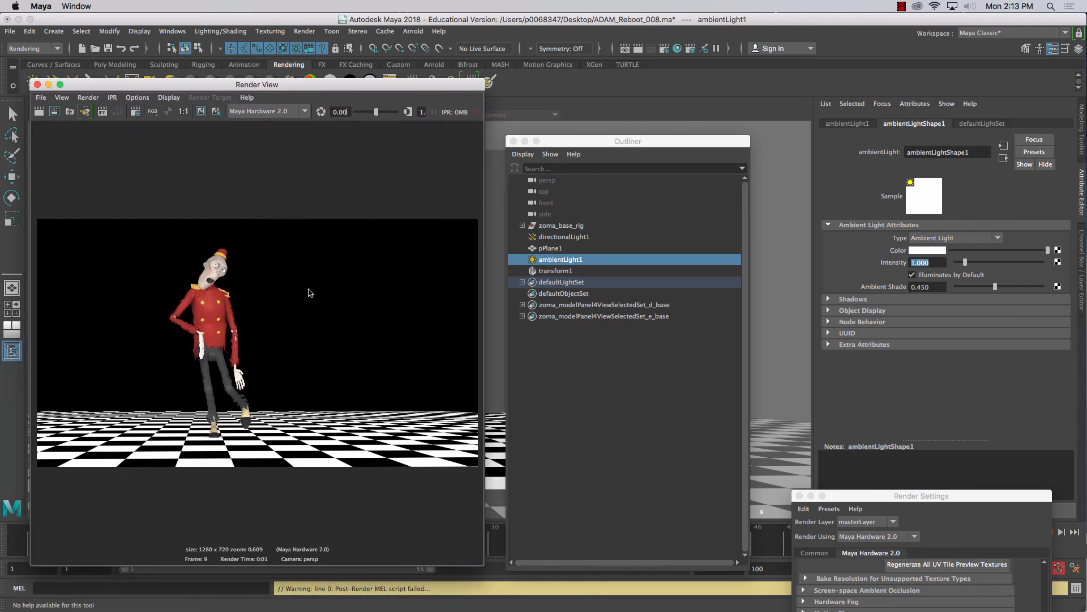
drag(587, 143, 607, 98)
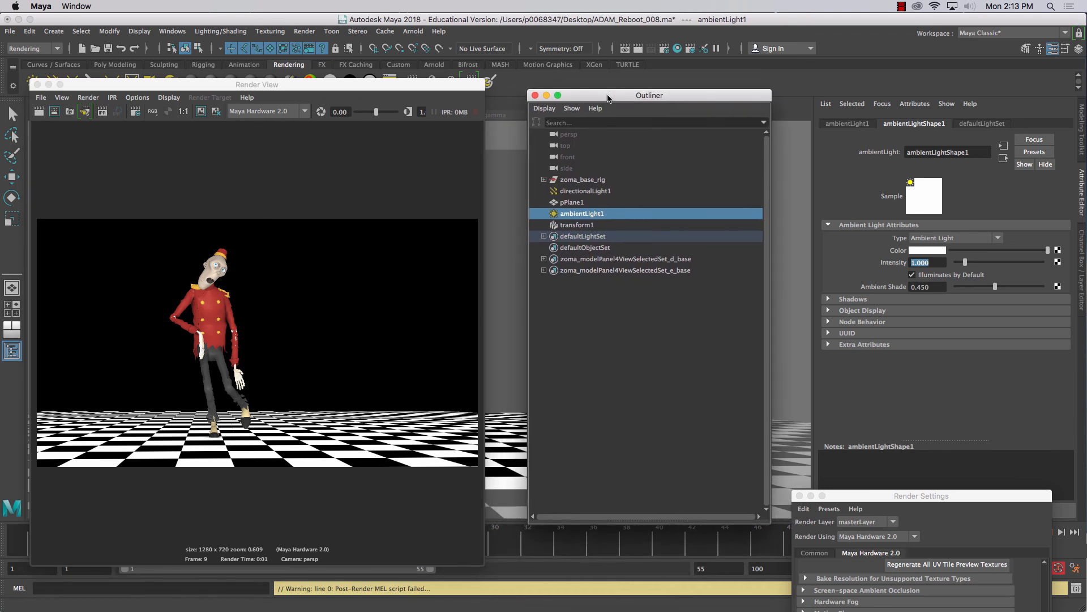
click(665, 51)
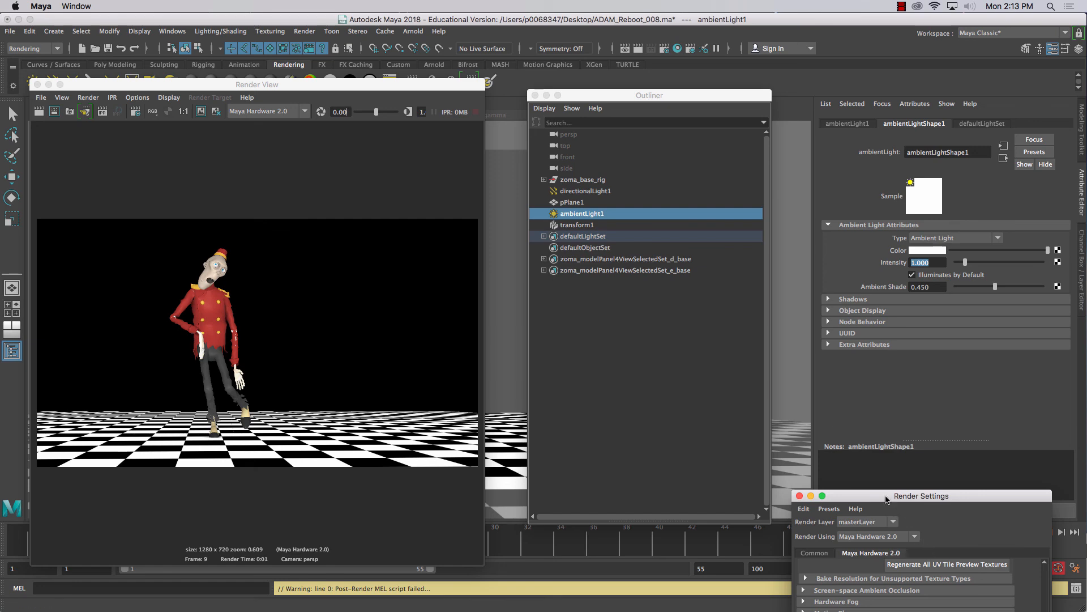
drag(887, 497, 672, 103)
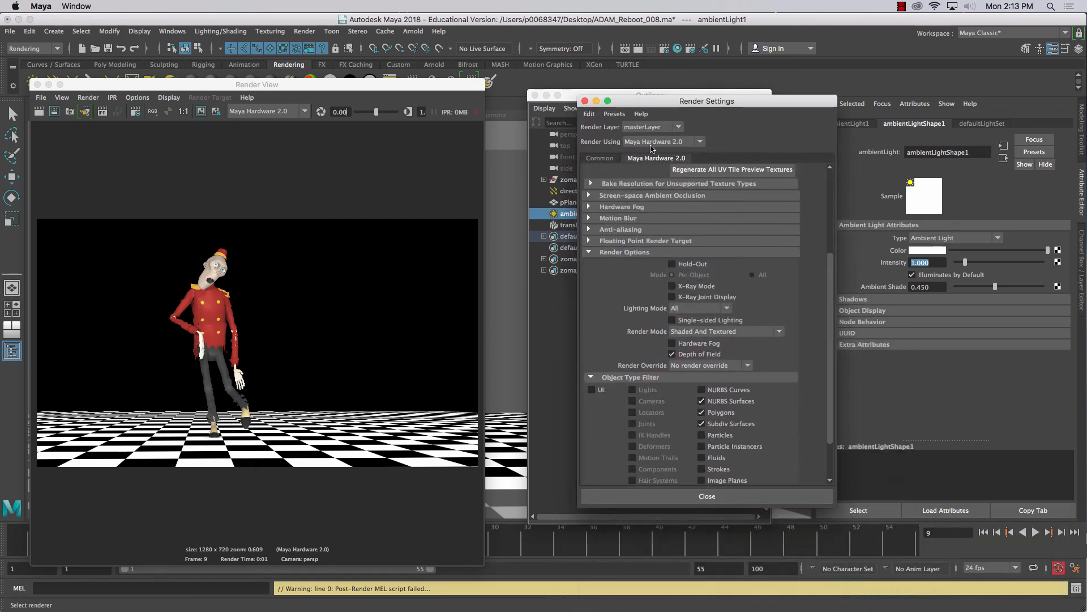
Switch the renderer to Maya Software and render the current frame for comparison
click(653, 142)
click(655, 142)
click(253, 112)
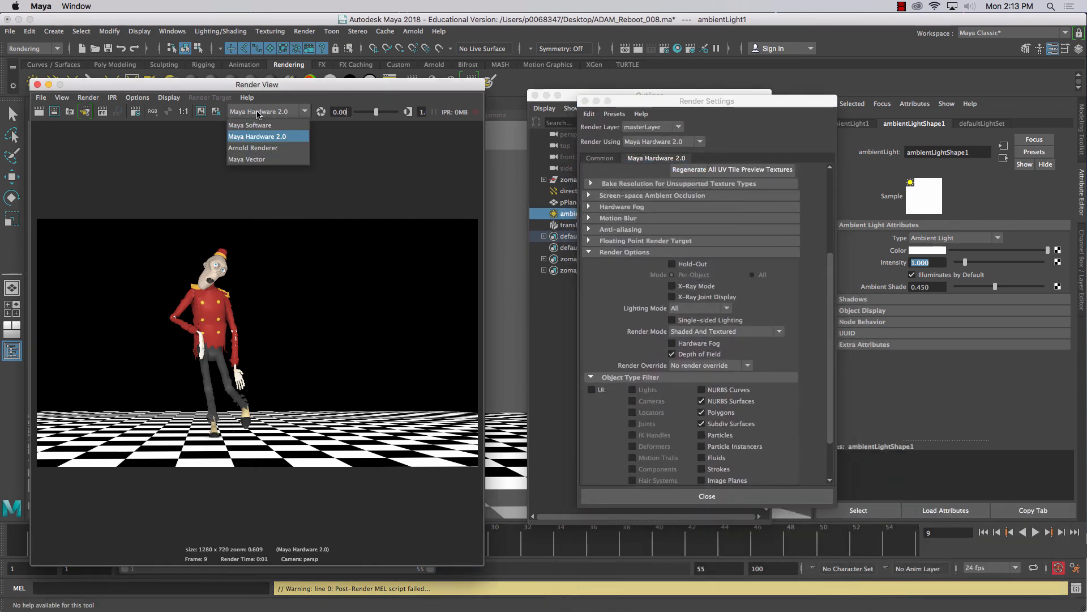
click(254, 125)
click(44, 115)
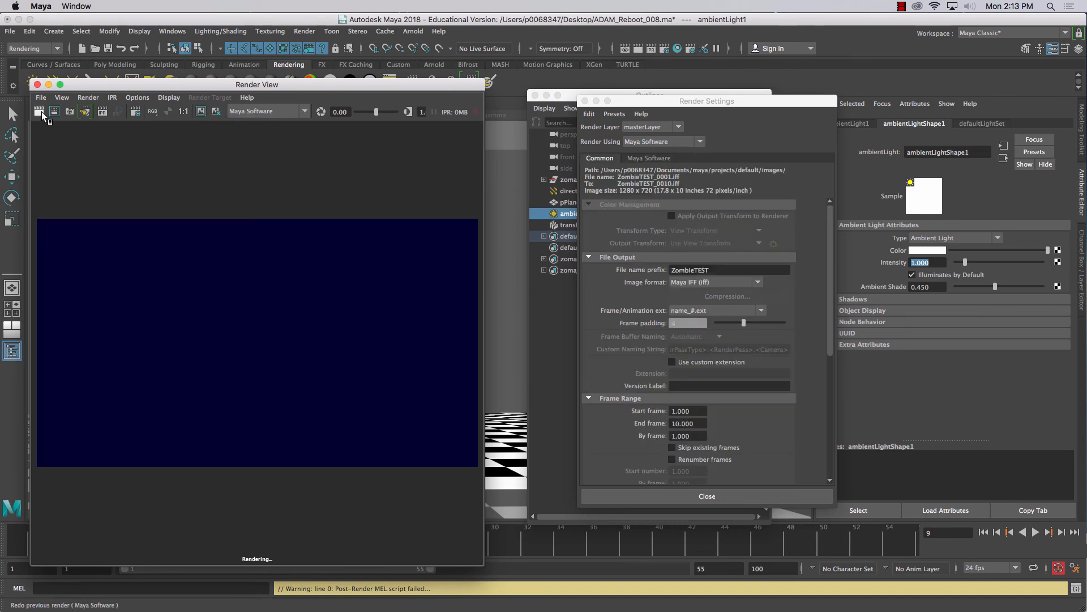
Switch the renderer to Arnold Renderer and render the same frame for comparison
click(272, 111)
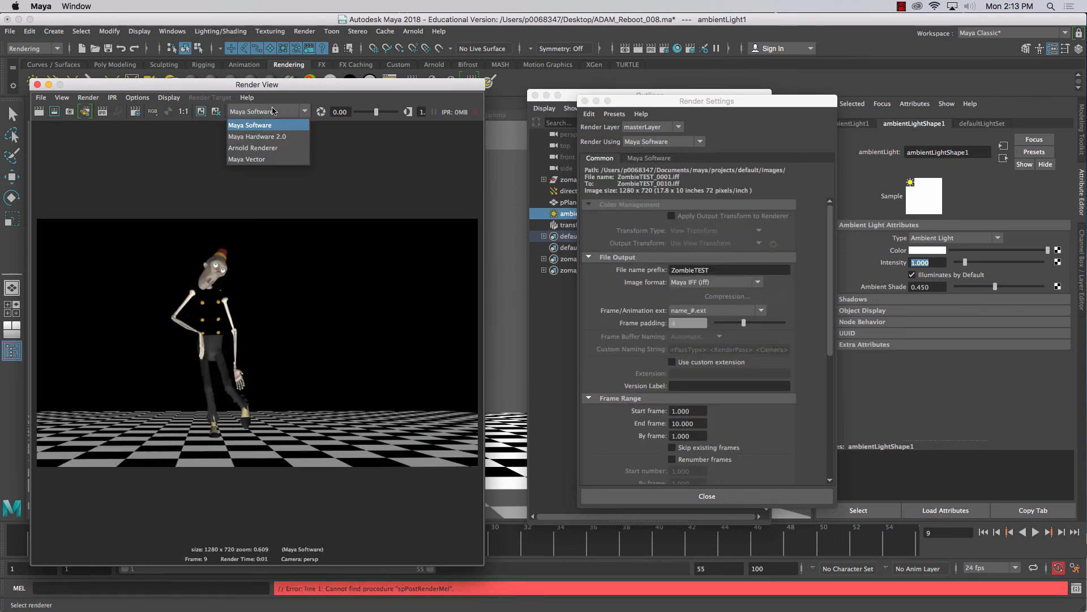
click(253, 148)
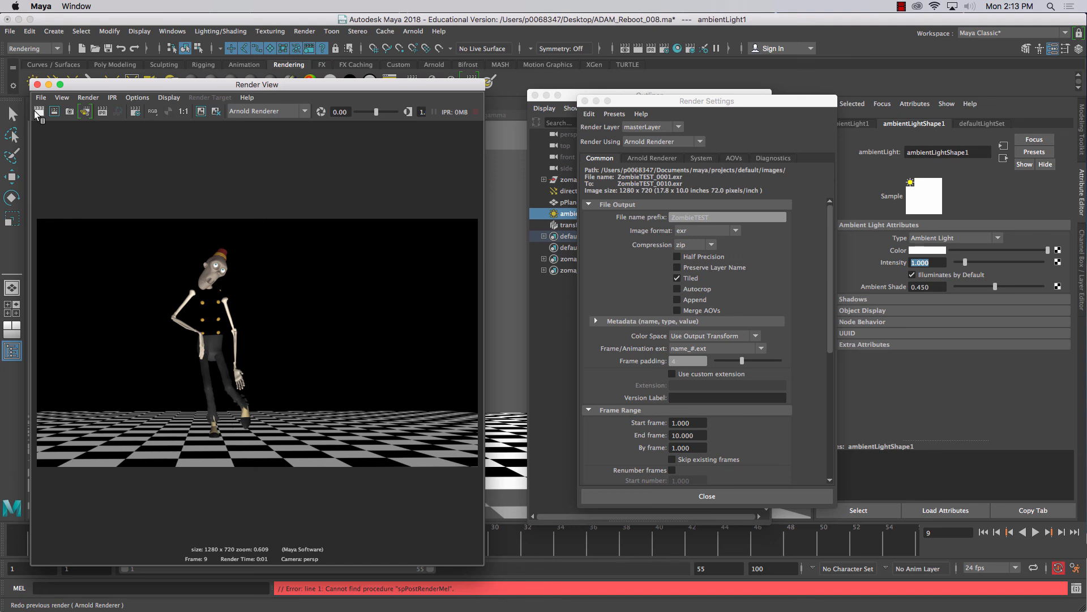
click(34, 111)
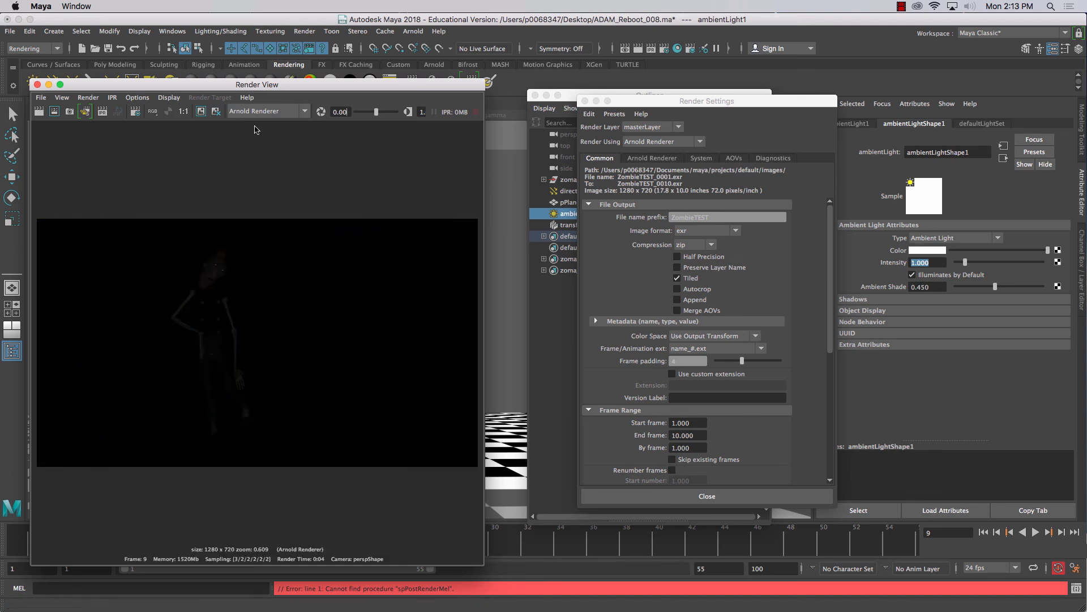
Switch the renderer back to Maya Hardware 2.0 and render the frame again
click(266, 111)
click(259, 139)
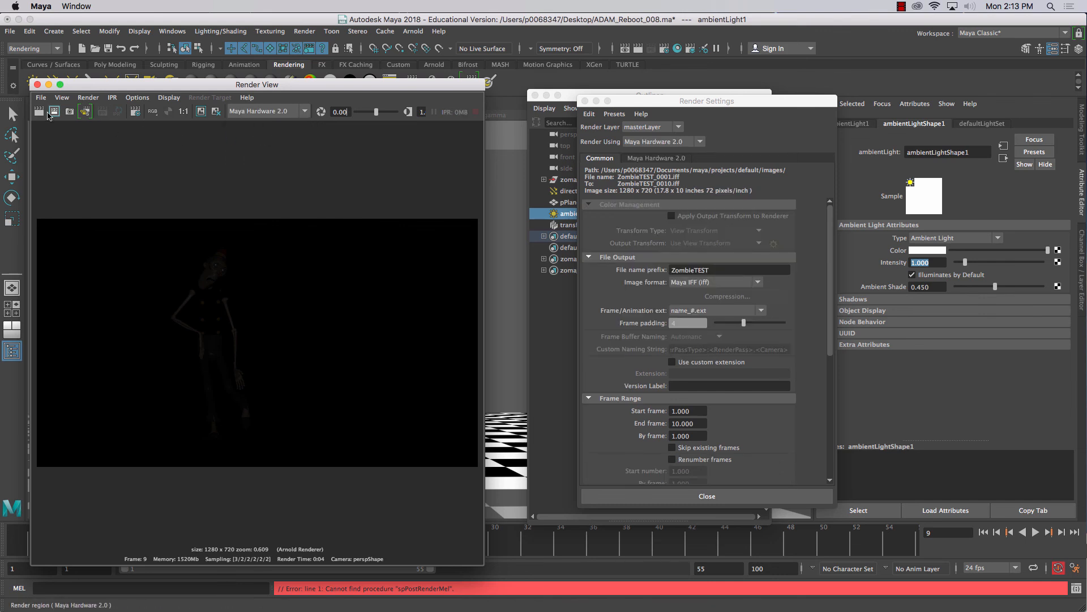
click(38, 111)
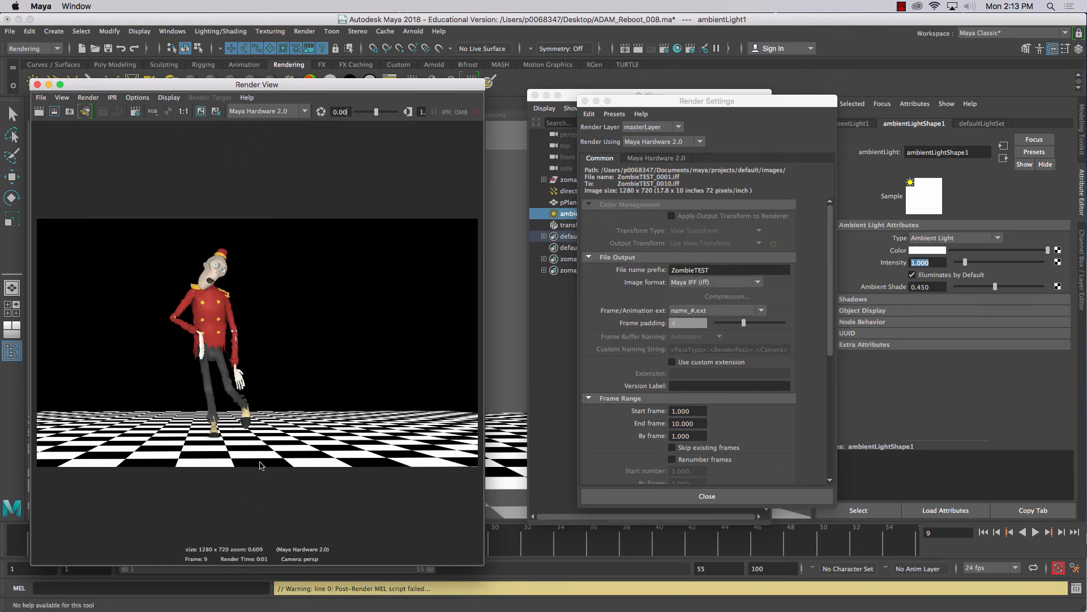
click(901, 6)
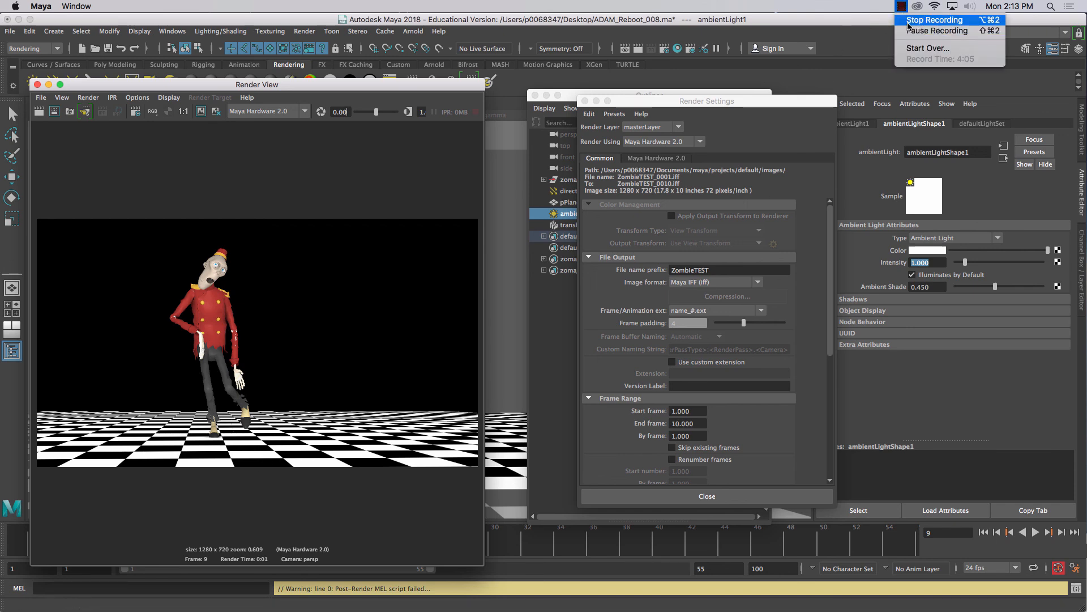